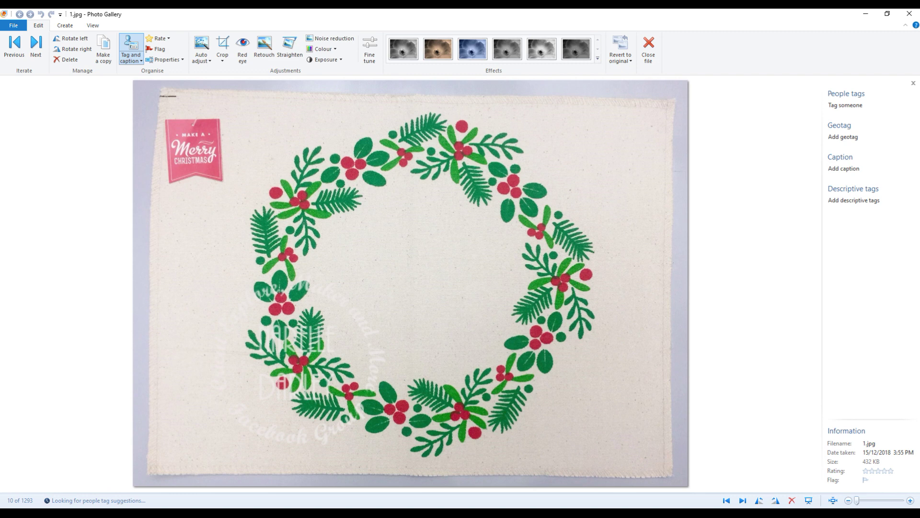
Step: View the two preceding wreath placemat photos and switch to the Cricut Design Space window
click(727, 500)
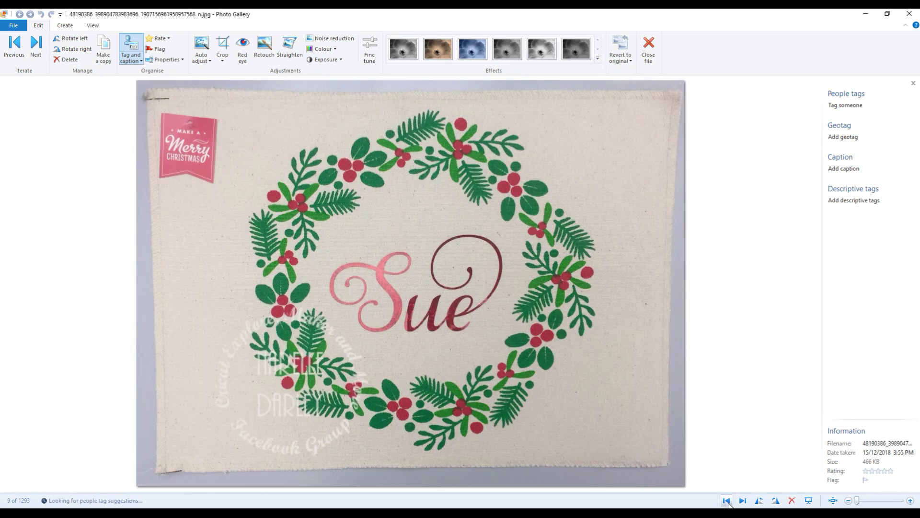
click(726, 500)
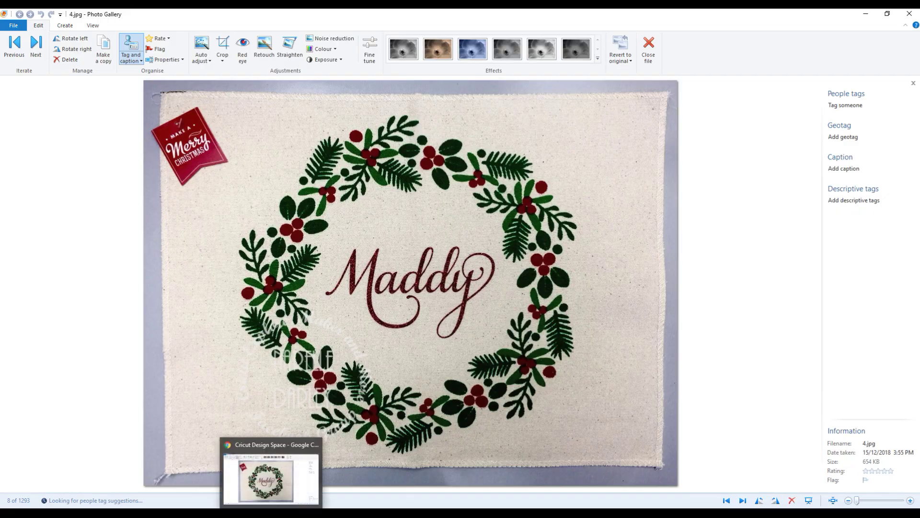
click(316, 472)
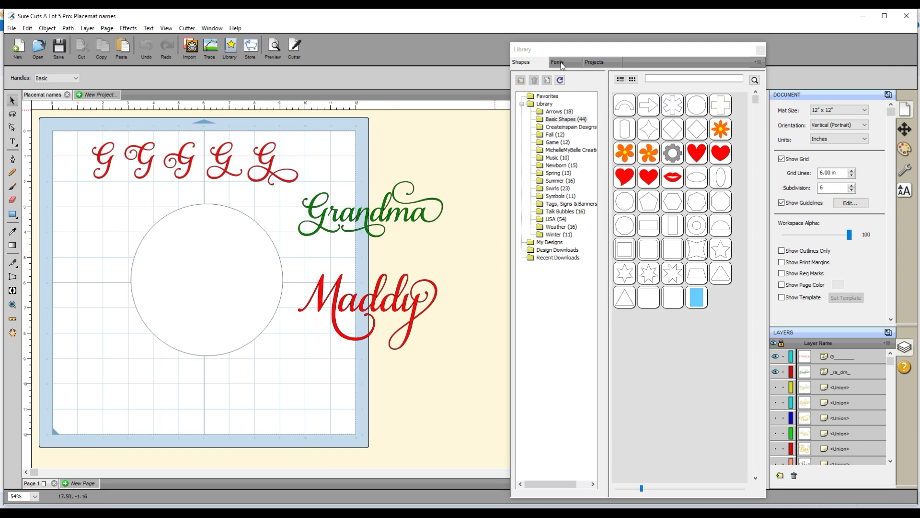
Step: Insert a circle from the library's Basic Shapes and set its width to 6 in with proportions kept
click(529, 65)
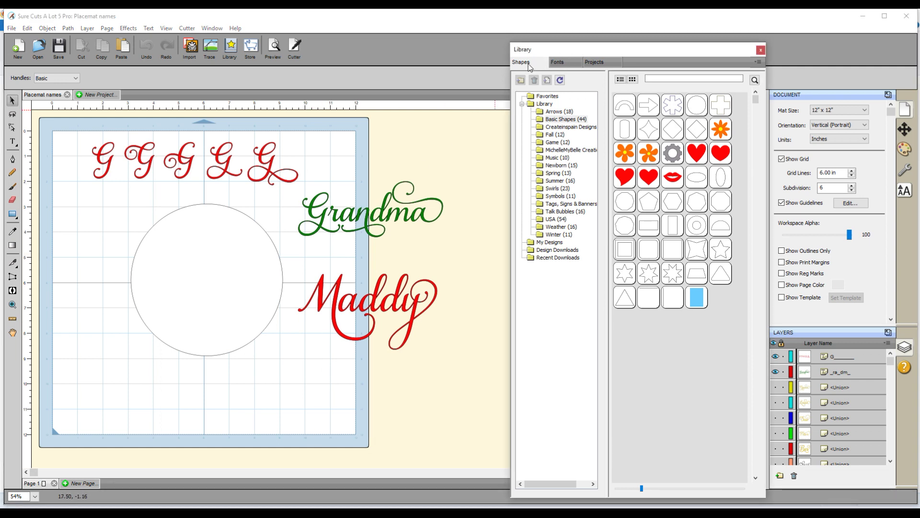
click(557, 120)
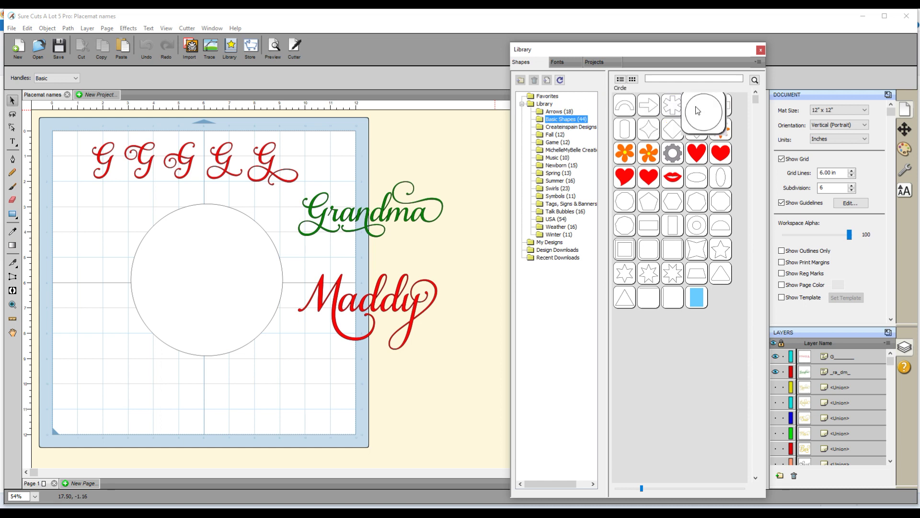
double_click(697, 110)
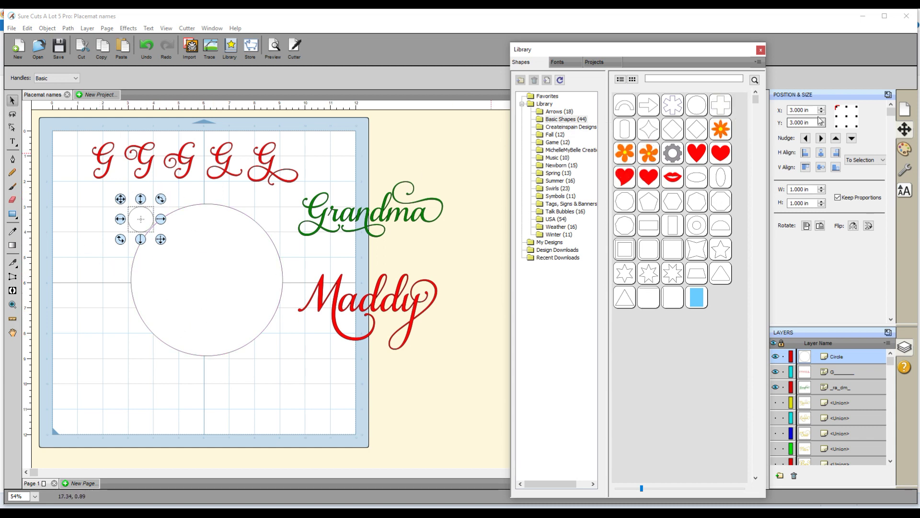
click(856, 94)
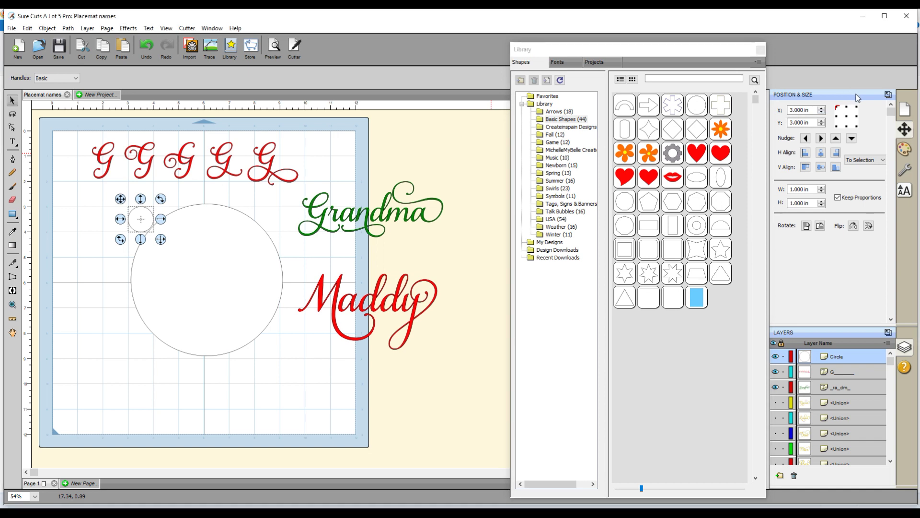
click(904, 149)
click(905, 129)
drag(790, 190, 811, 188)
text(6)
key(Tab)
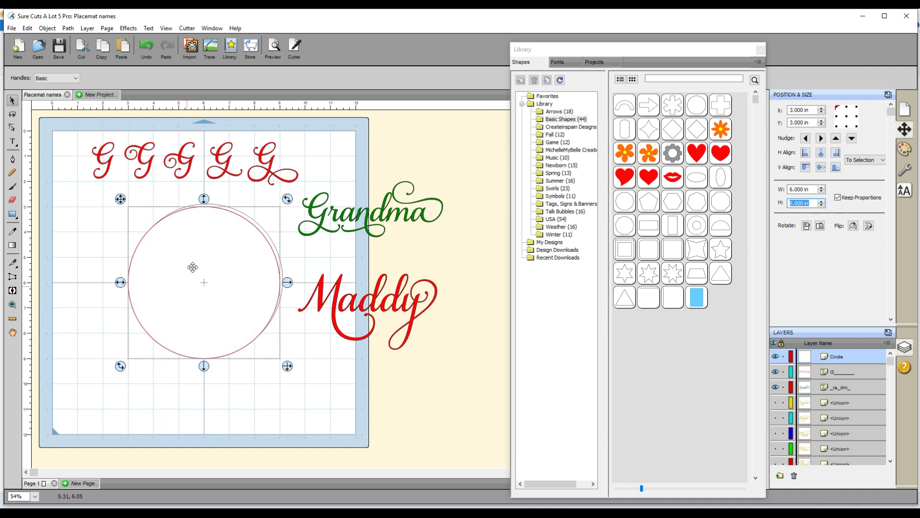
Step: Shift the new 6 in circle off the existing one and delete it
drag(220, 261, 212, 281)
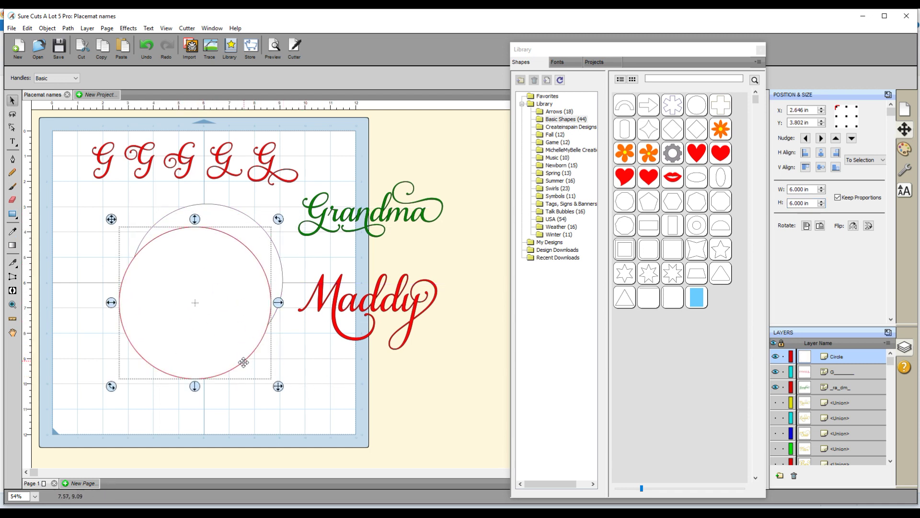
key(Delete)
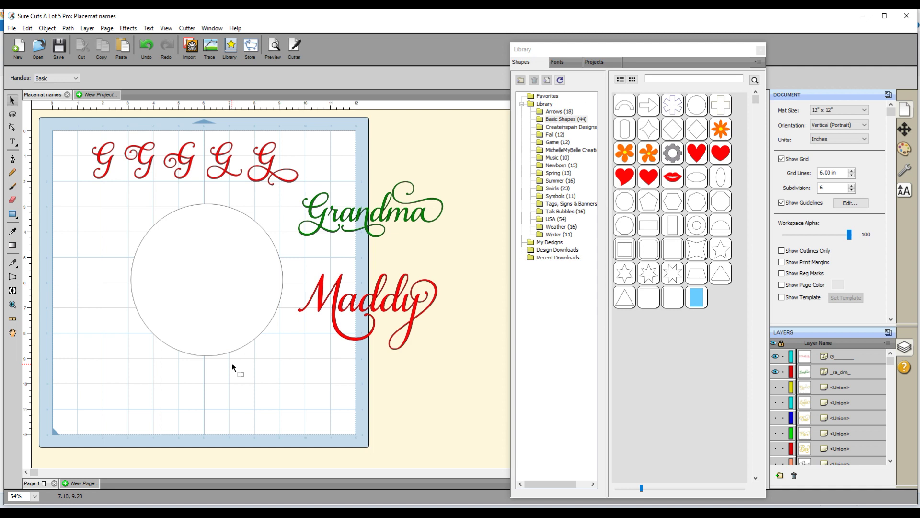
Step: Add the horizontal text "Grandad" starting near the middle of the large circle
click(14, 142)
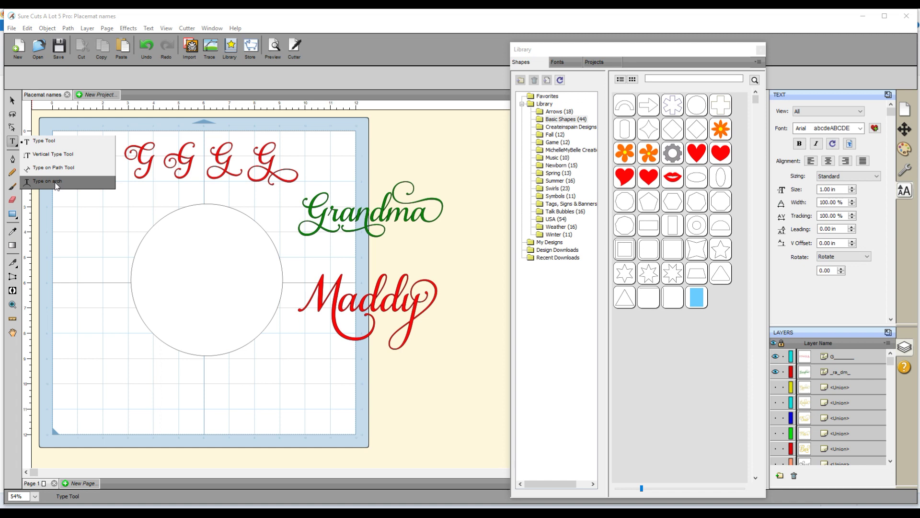
click(45, 142)
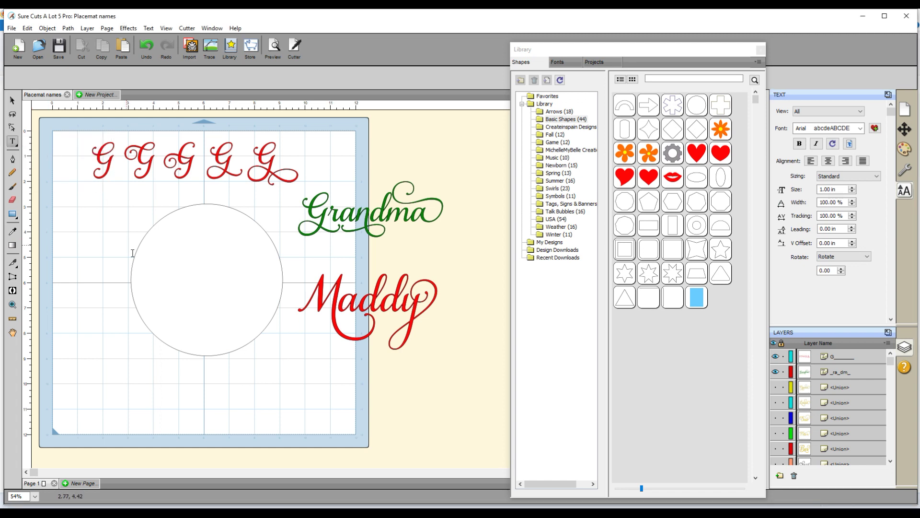
click(203, 277)
text(Gr)
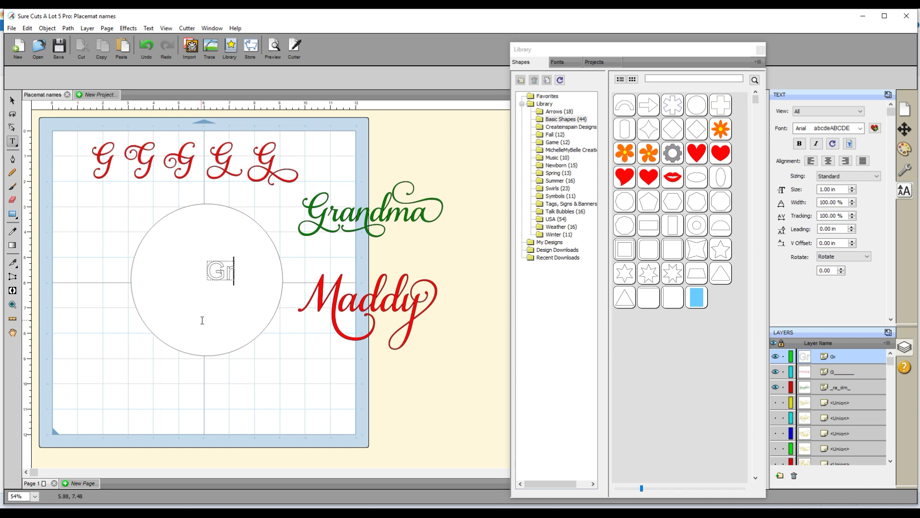
text(andad)
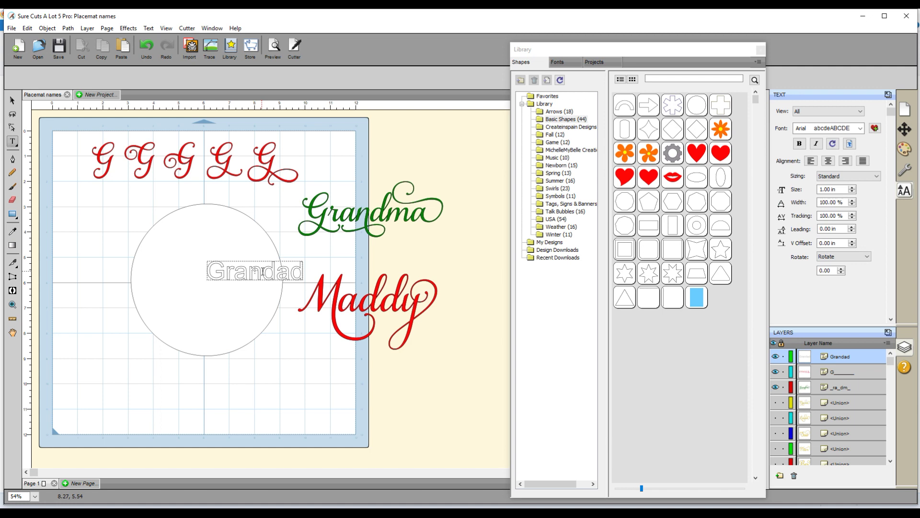
Step: Select the whole word "Grandad" and apply the Alfredo font from the font library
click(560, 64)
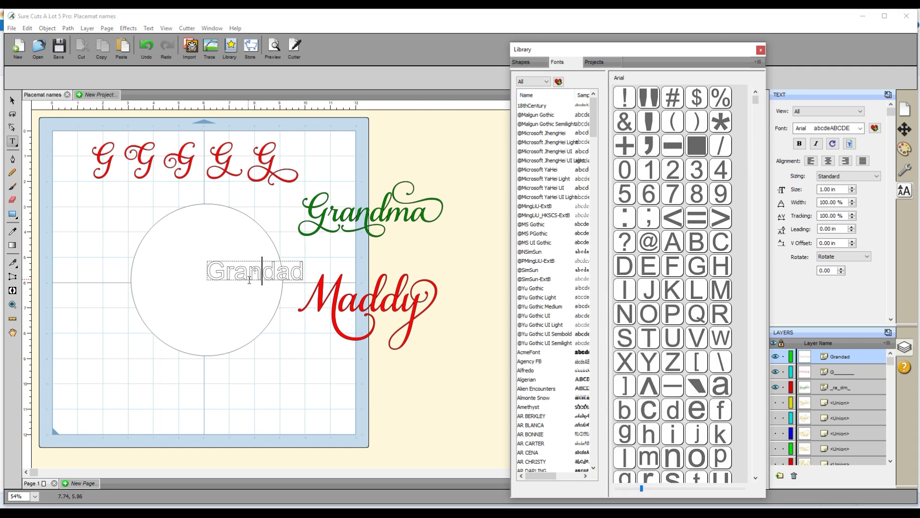
click(261, 274)
double_click(262, 271)
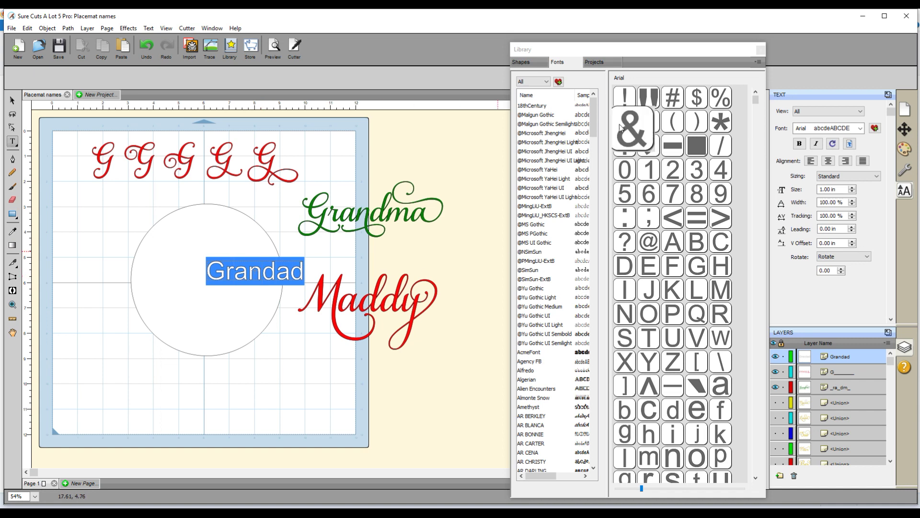
mouse_move(592, 120)
mouse_down()
mouse_move(593, 201)
mouse_move(597, 104)
mouse_up()
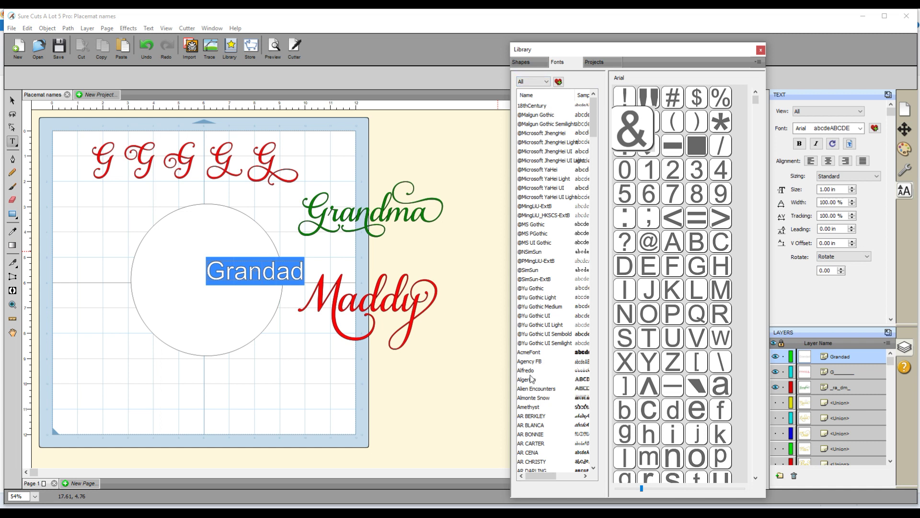
click(525, 371)
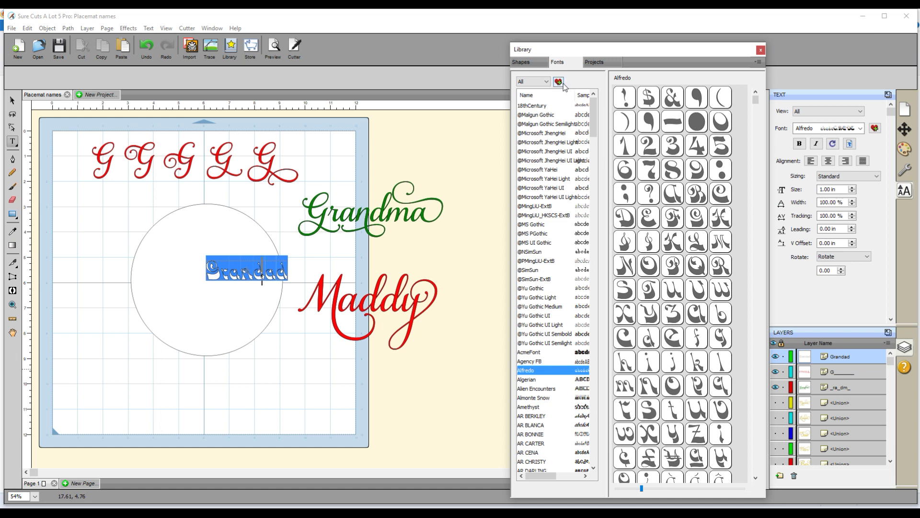
Step: Limit the font library to Favorites and set the "Grandad" text to Samantha Italic
click(535, 86)
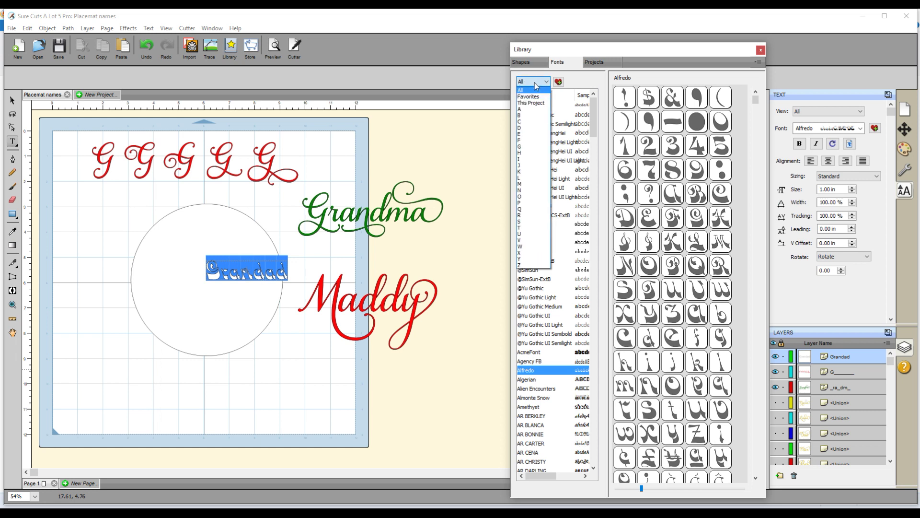
click(527, 96)
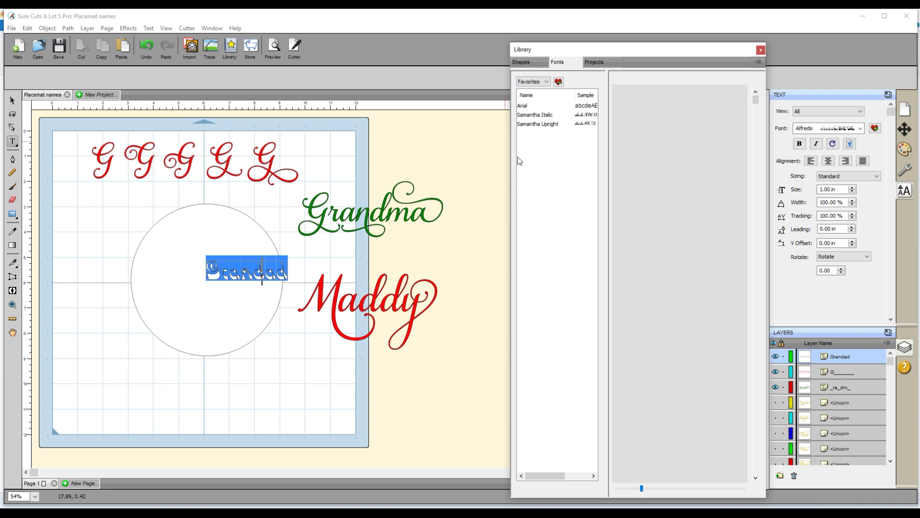
click(536, 116)
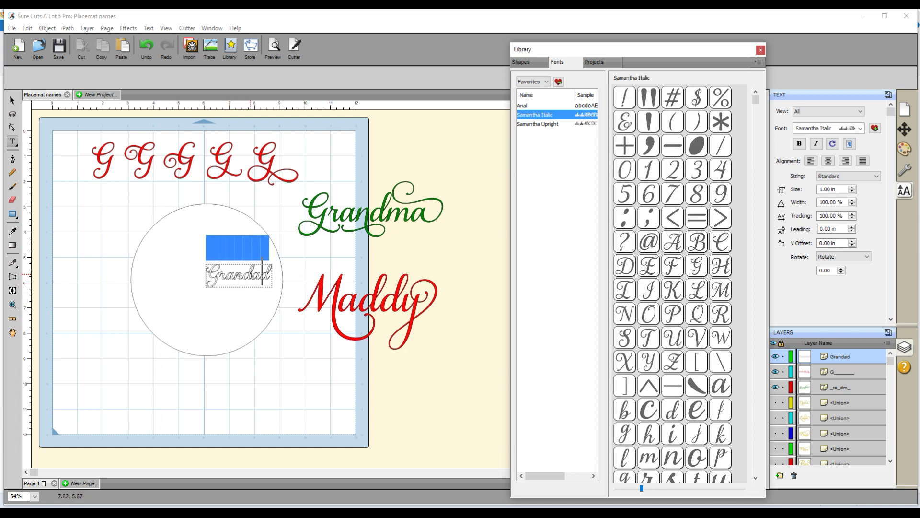
click(235, 315)
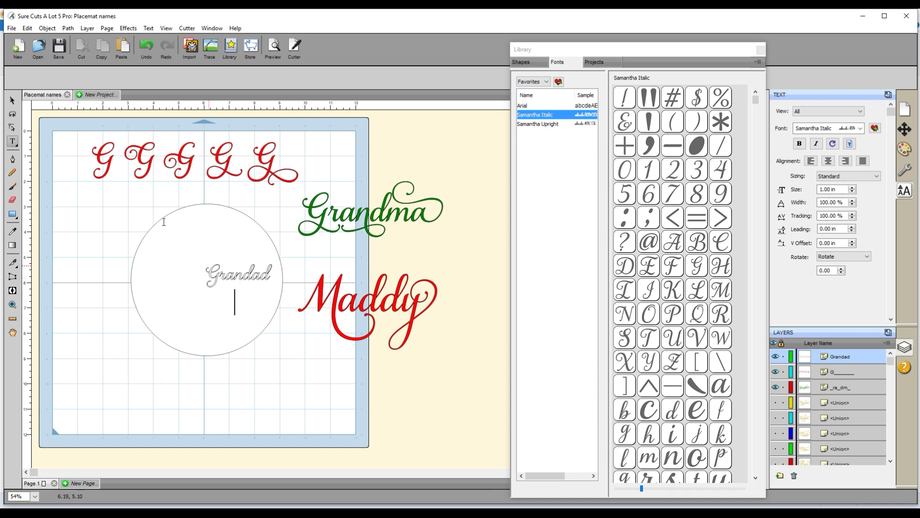
Step: Select the "Grandad" text as an object and set its fill color to blue, hex 0000FF
click(12, 100)
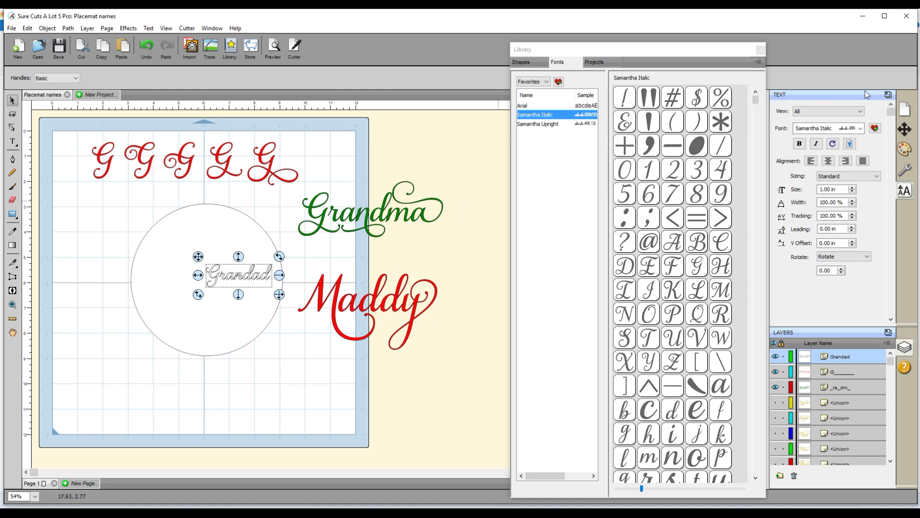
click(904, 149)
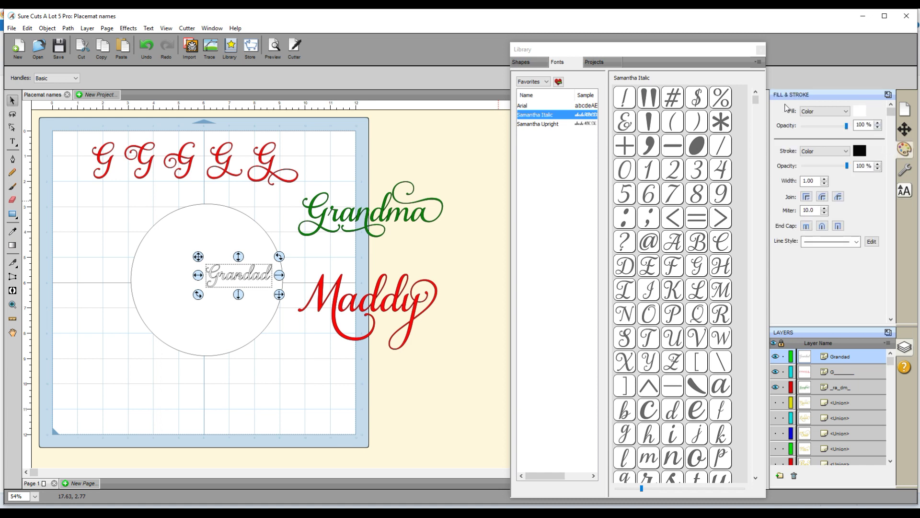
click(858, 110)
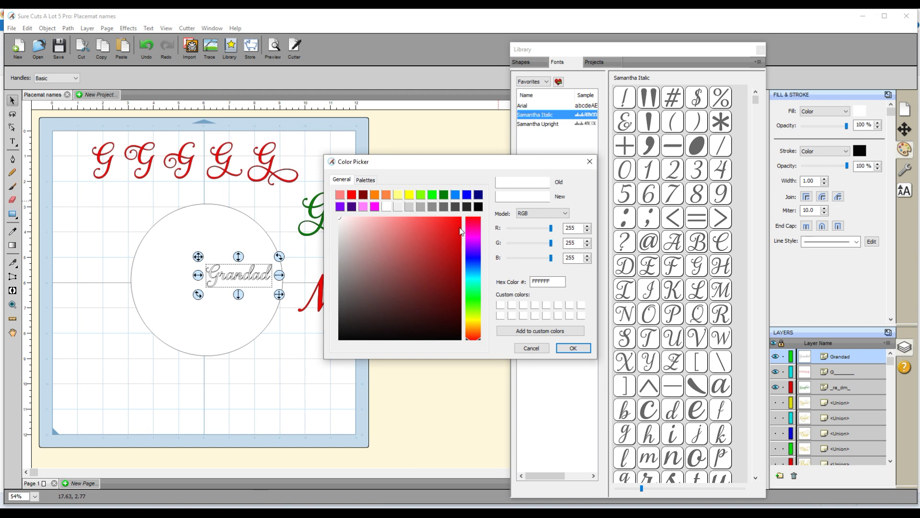
click(466, 195)
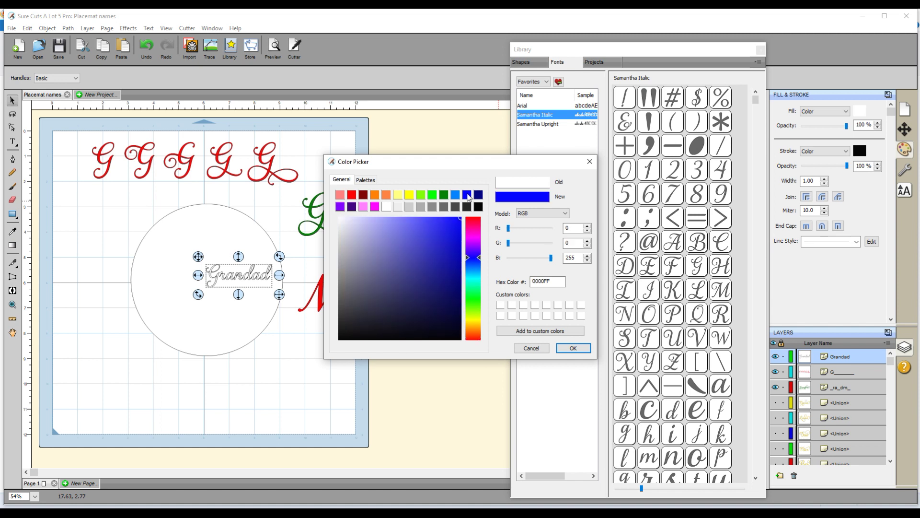
click(577, 349)
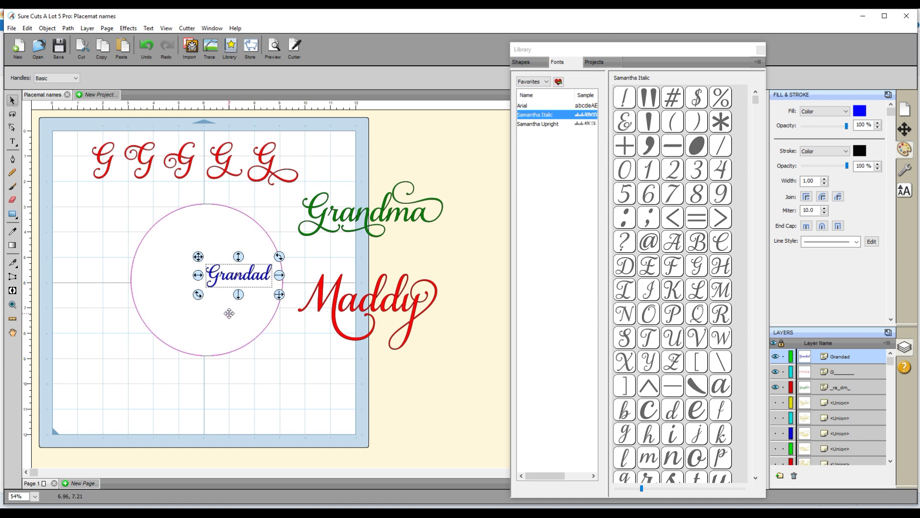
Step: Enlarge the "Grandad" text proportionally and move it back over the circle
drag(279, 294, 373, 356)
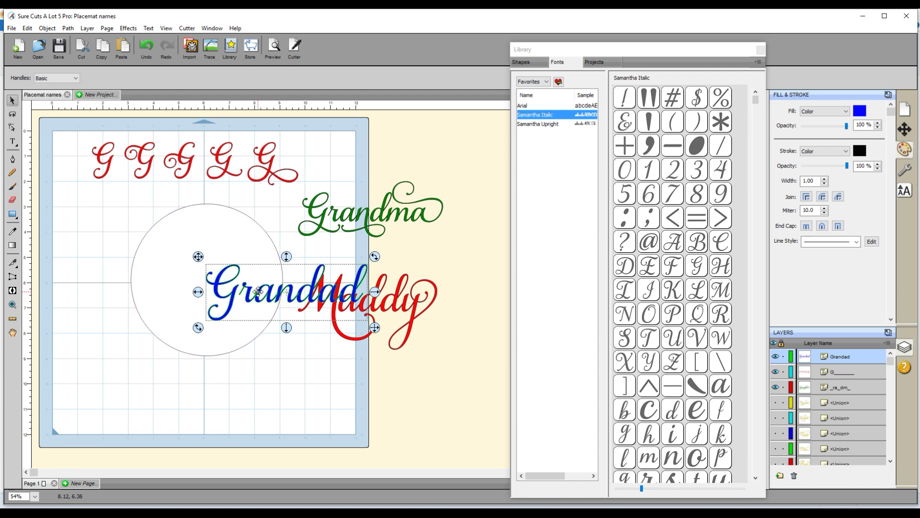
drag(257, 292, 189, 280)
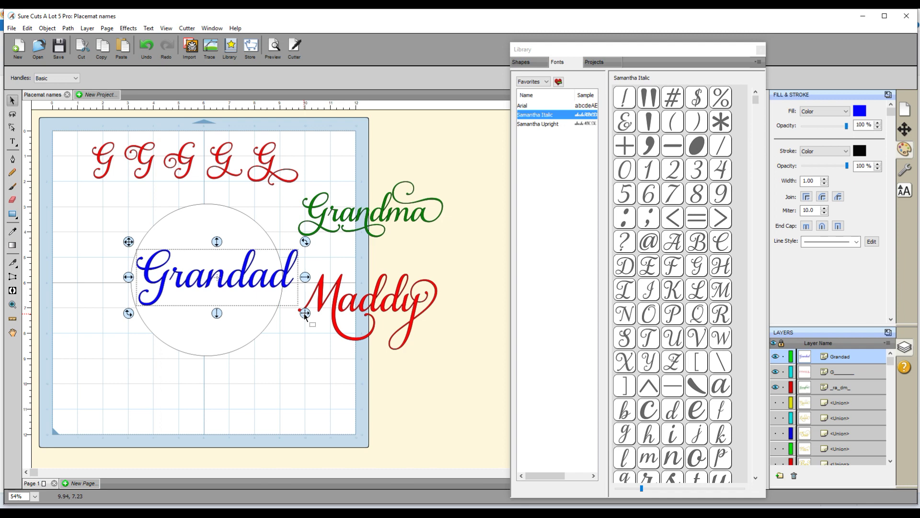
Step: Stretch "Grandad" out of proportion to about 7.46 × 5.29 in and undo the stretch
drag(305, 315, 333, 394)
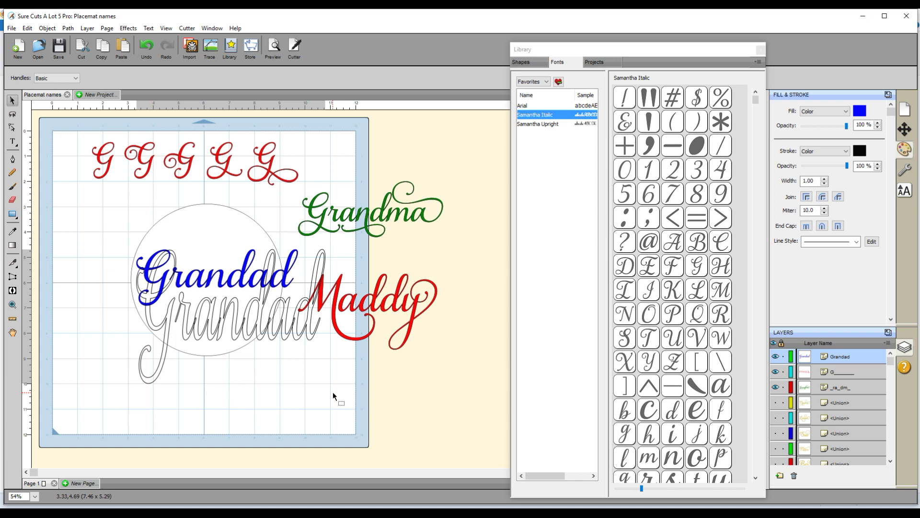
drag(334, 395, 333, 395)
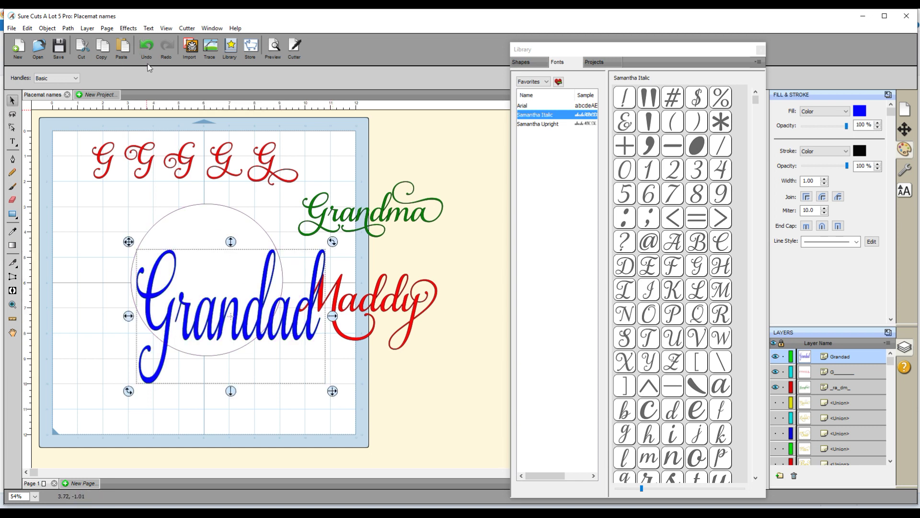
click(146, 47)
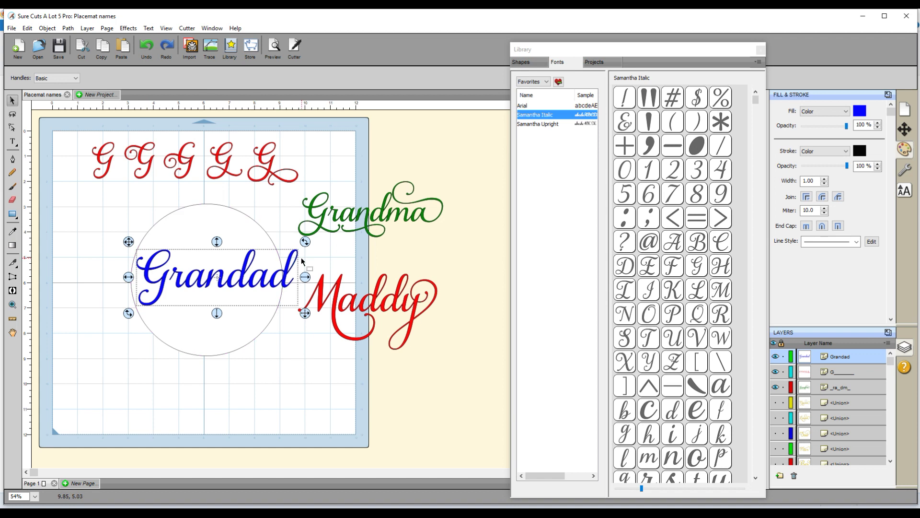
Step: Resize "Grandad" proportionally to about 5.8 in wide and center it inside the circle
click(304, 317)
drag(304, 317, 281, 310)
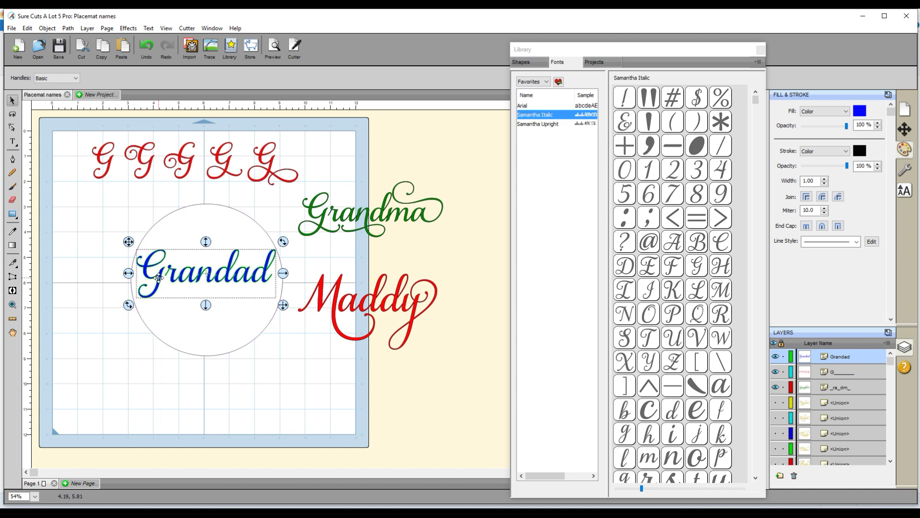
drag(159, 277, 154, 284)
drag(276, 311, 287, 315)
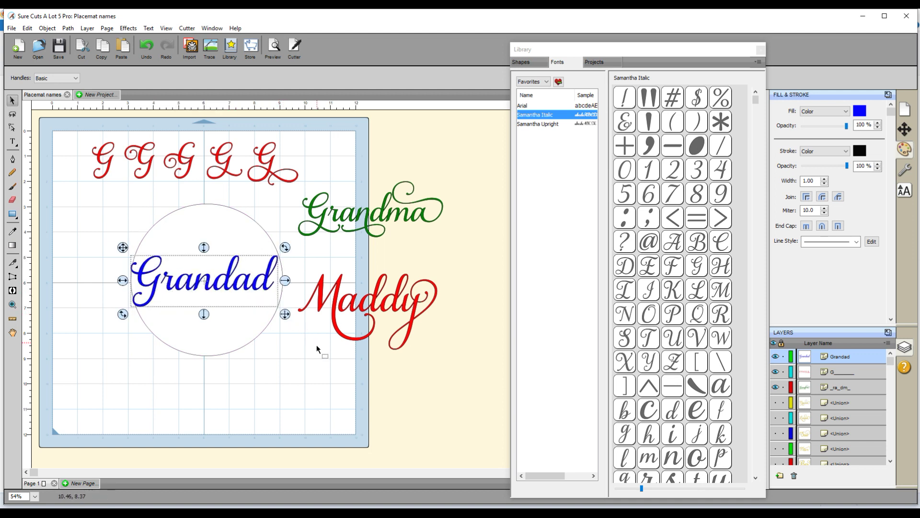
click(261, 370)
click(199, 281)
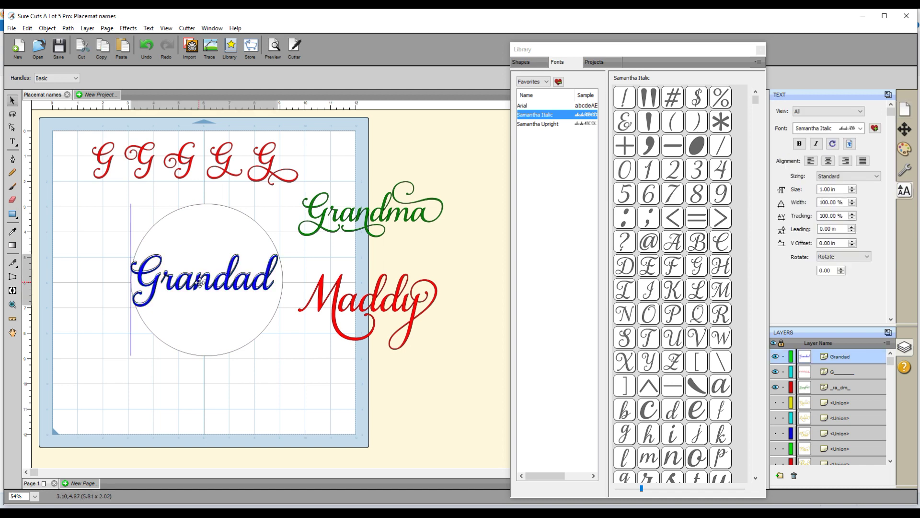
Step: Clear the whole "Grandad" text in text editing, then undo the deletion
click(280, 355)
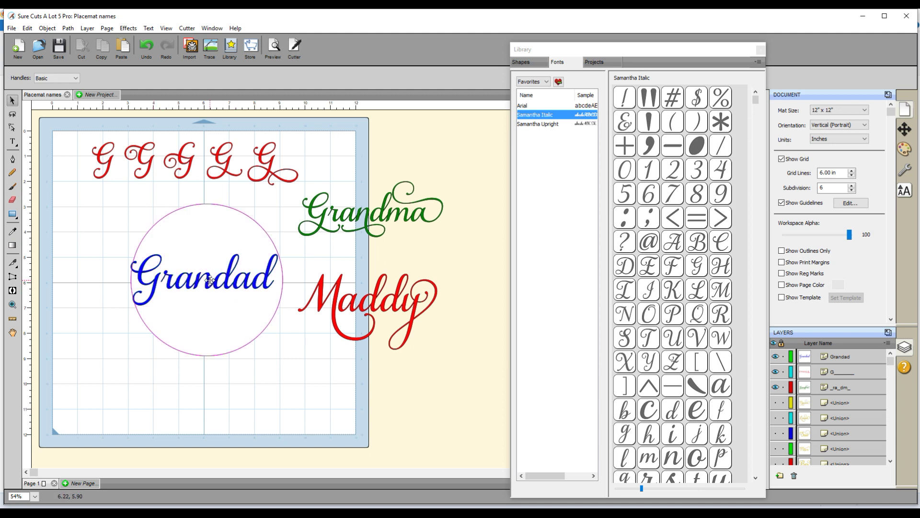
click(13, 142)
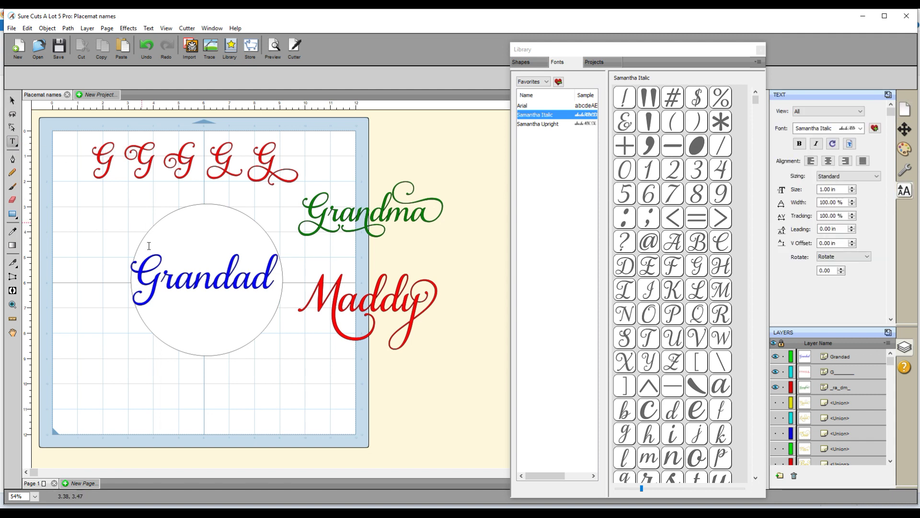
double_click(208, 286)
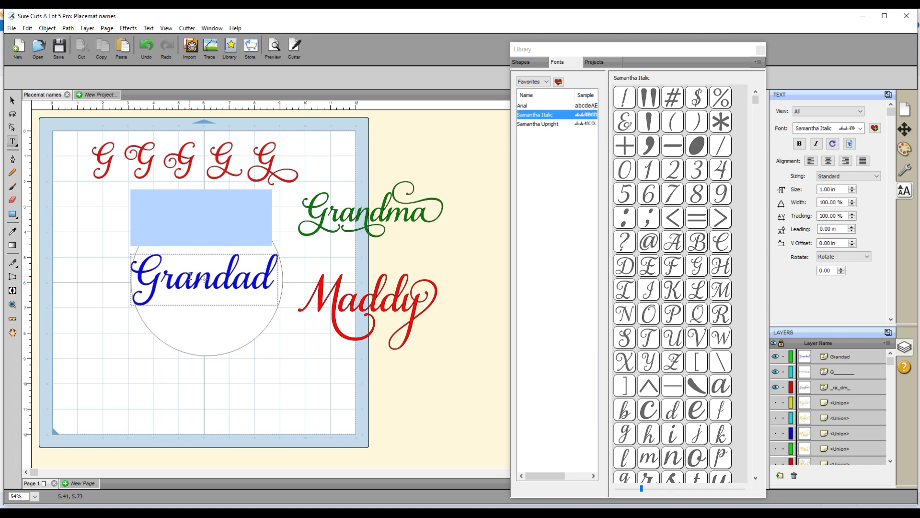
click(200, 233)
click(199, 258)
key(ctrl+a)
key(BackSpace)
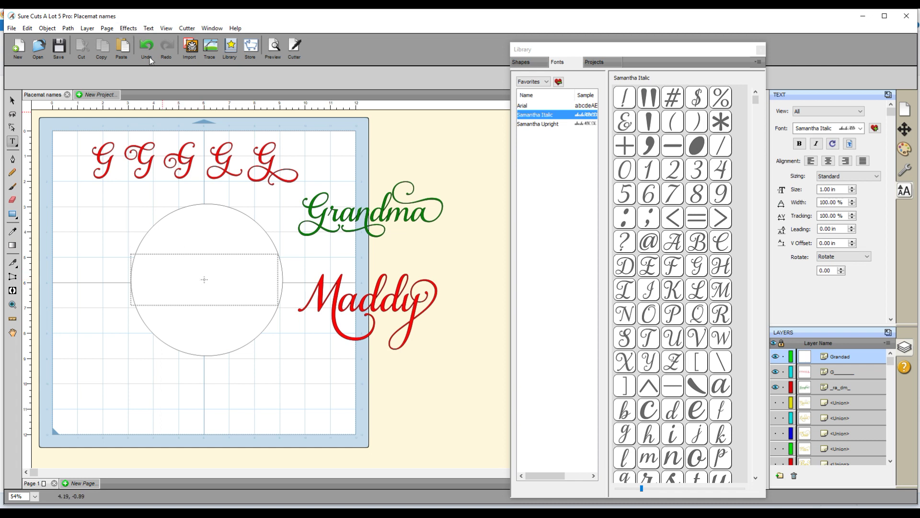
key(ctrl+z)
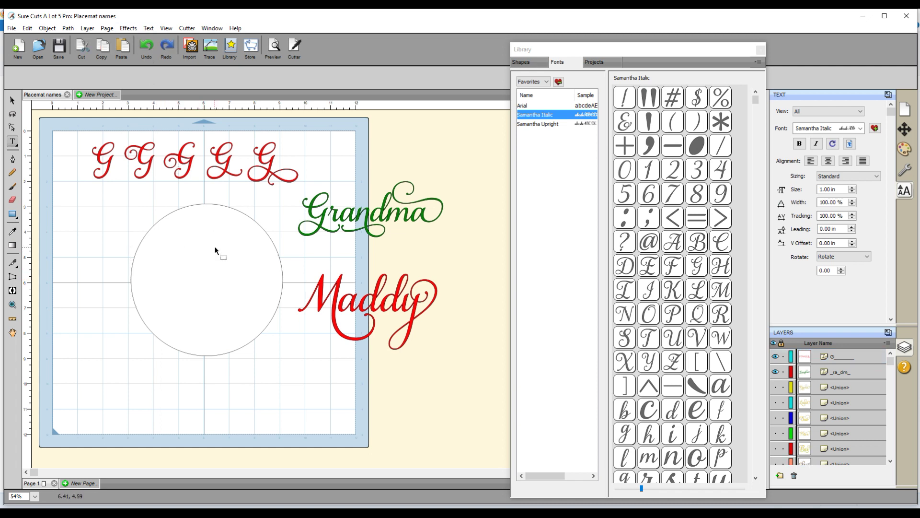
click(143, 48)
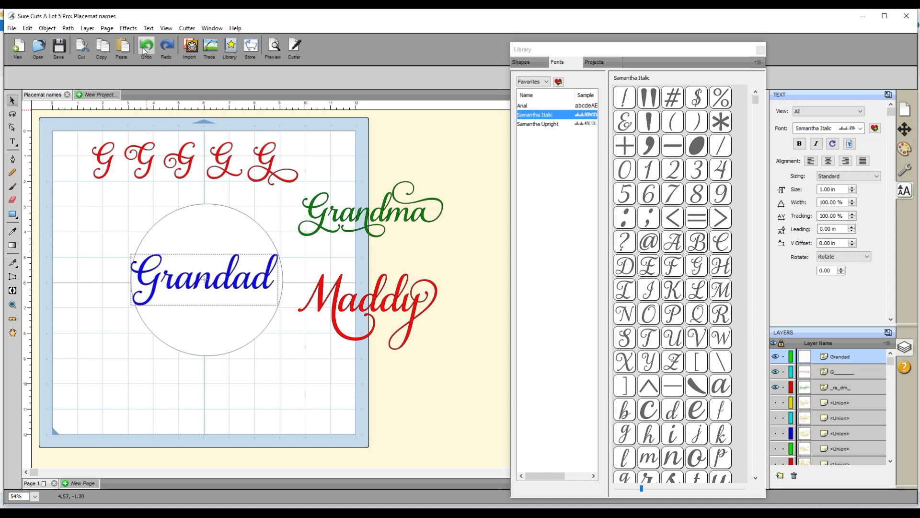
Step: Delete the initial "G" from the "Grandad" text and bring up the alternate G glyphs of the Samantha Italic font
double_click(211, 286)
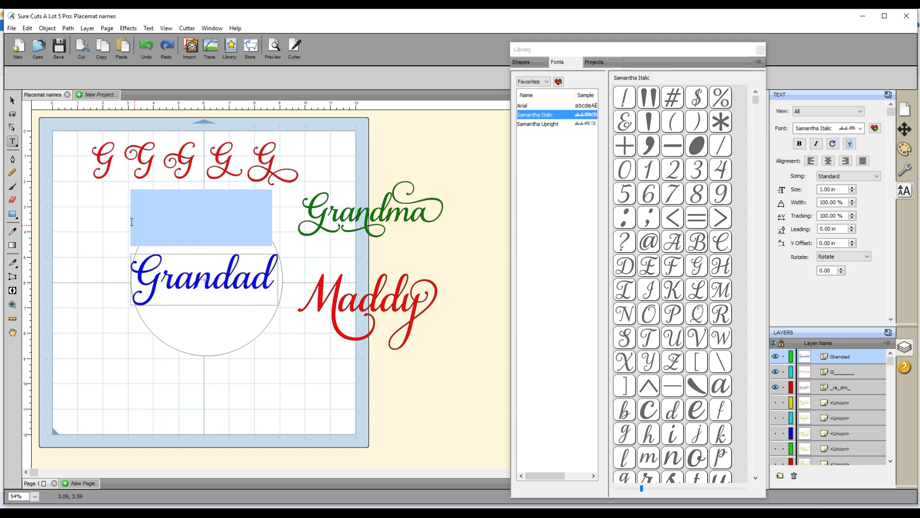
key(BackSpace)
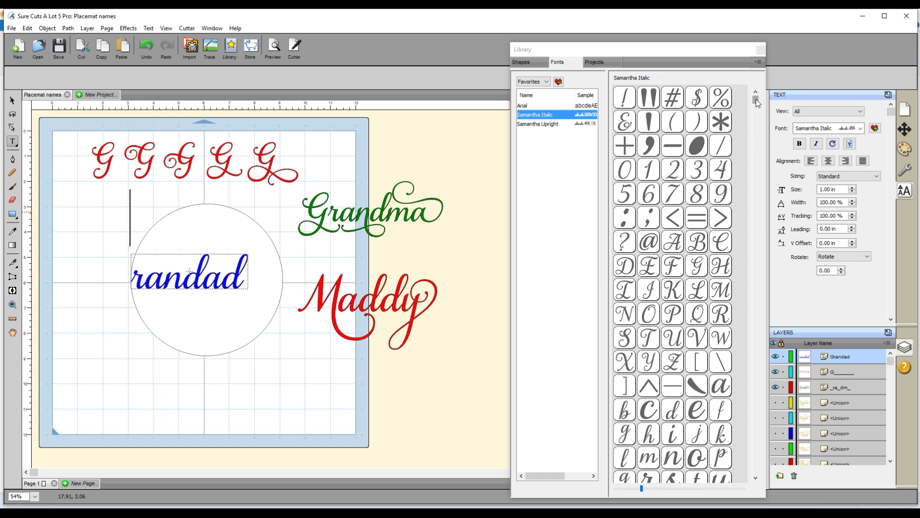
drag(755, 98, 755, 199)
mouse_move(677, 120)
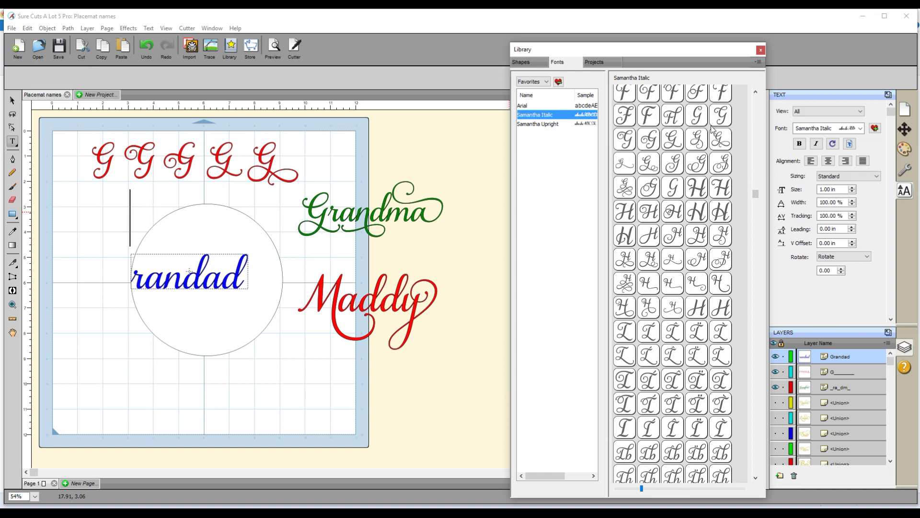
Step: Try the alternate G with the large looped tail, undo it, and insert the alternate G with a small curled tail before "randad"
mouse_move(616, 188)
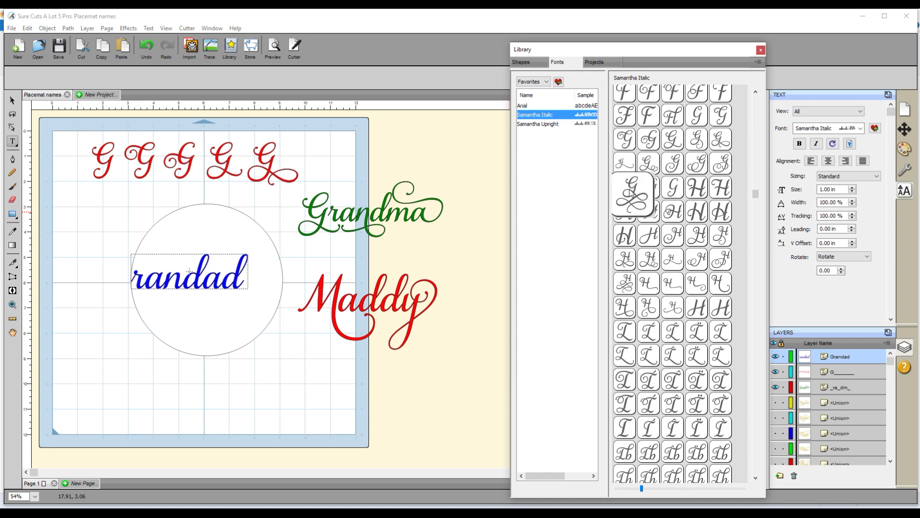
mouse_move(653, 194)
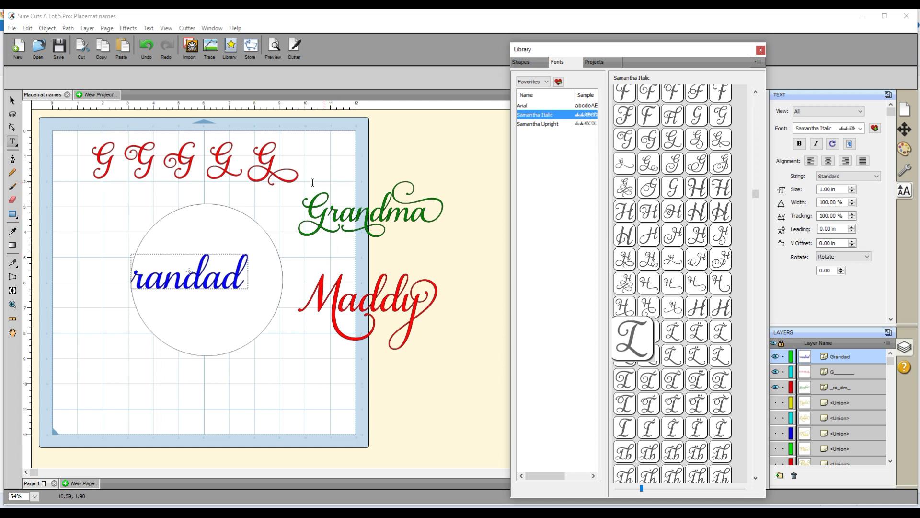
mouse_move(629, 171)
mouse_move(664, 173)
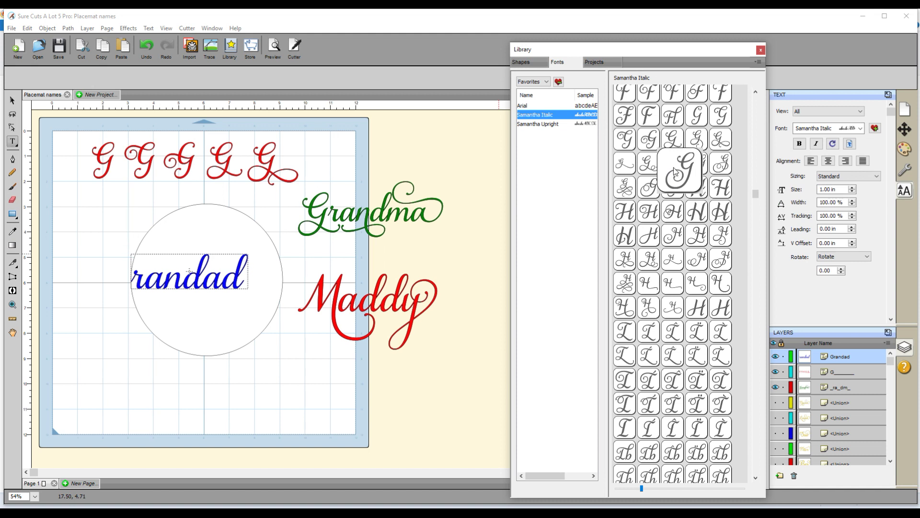
mouse_move(723, 168)
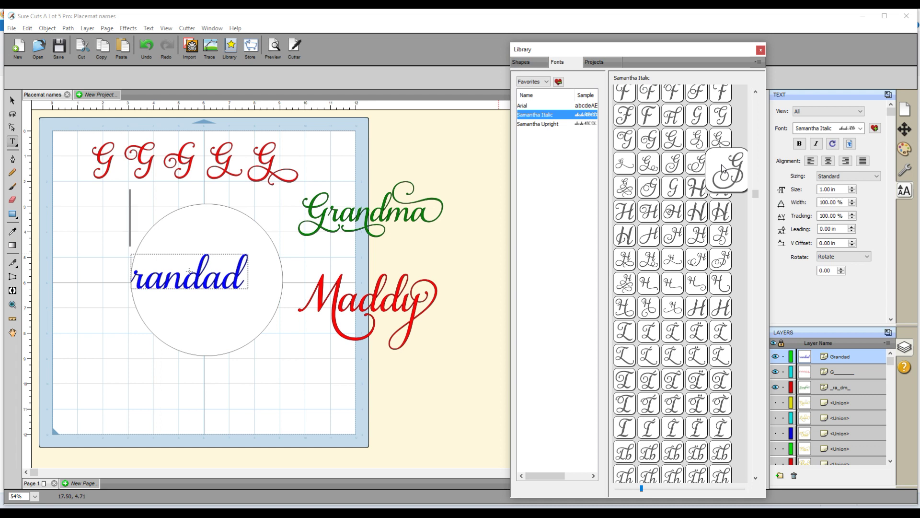
click(722, 168)
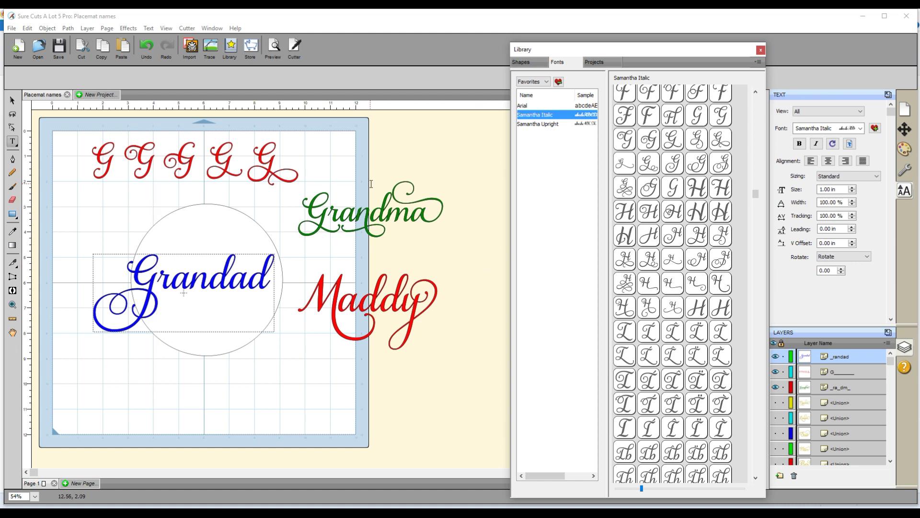
key(ctrl+z)
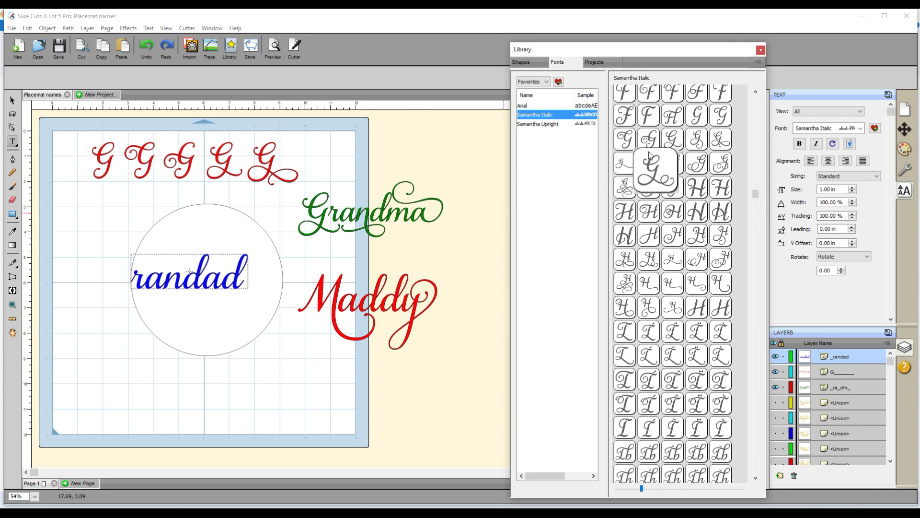
click(672, 145)
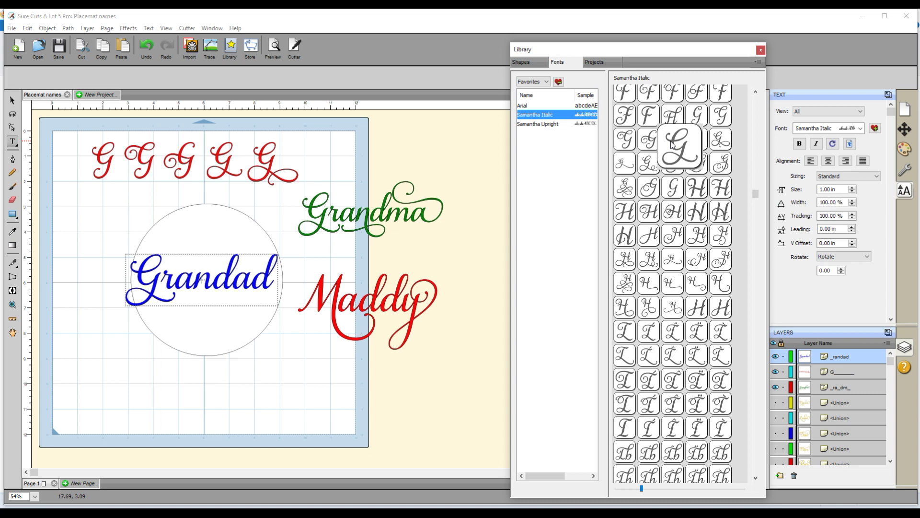
Step: Delete the final "d" from the "Grandad" text
click(216, 281)
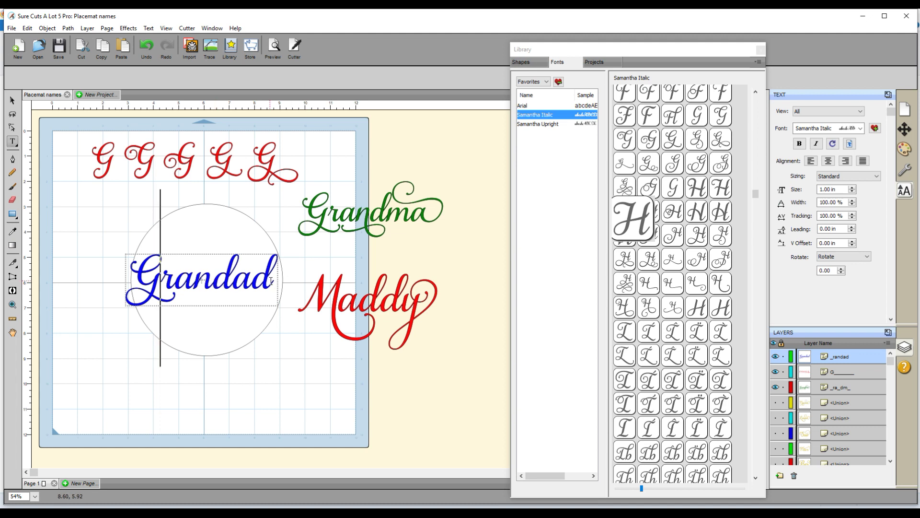
key(Right)
key(Right)
key(Right)
key(Right)
key(Right)
key(Right)
key(BackSpace)
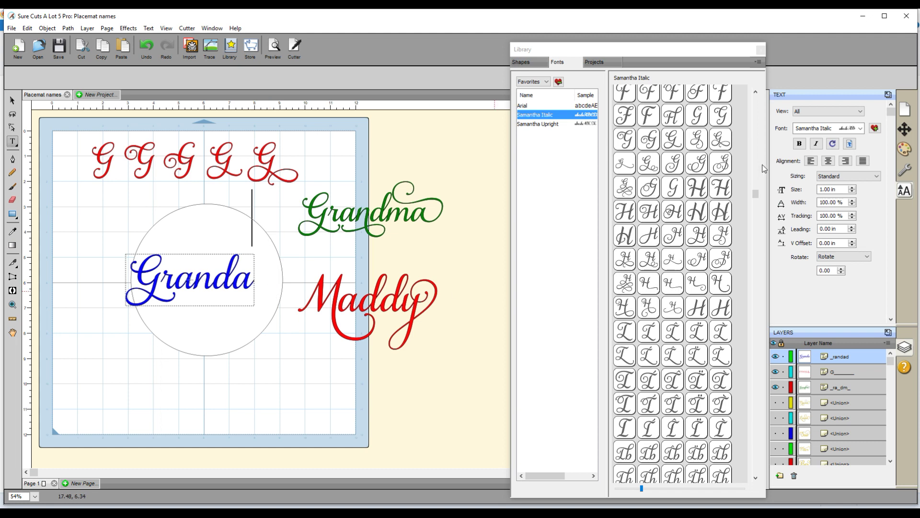
Step: Try a Samantha Italic d with a sweeping top flourish at the end of "Granda", undo it, and insert the neighbouring flourished d just before it
drag(755, 195, 747, 305)
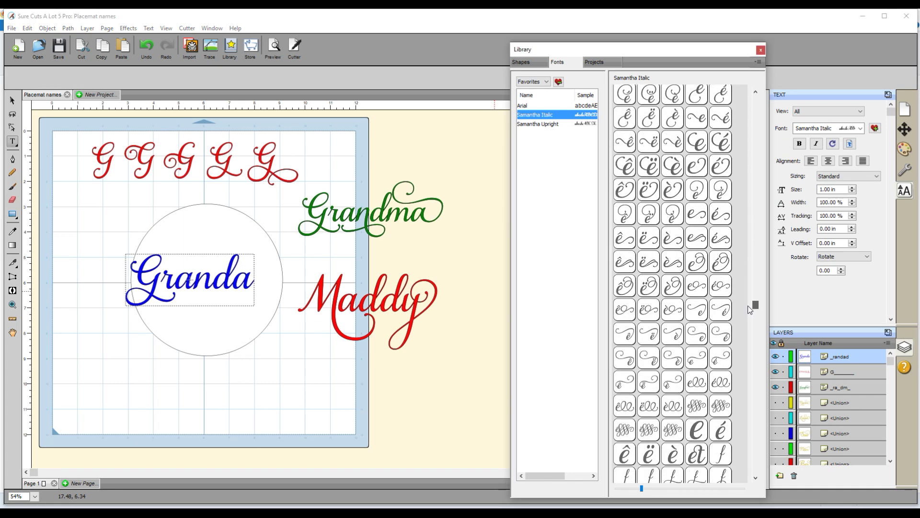
drag(750, 304, 747, 299)
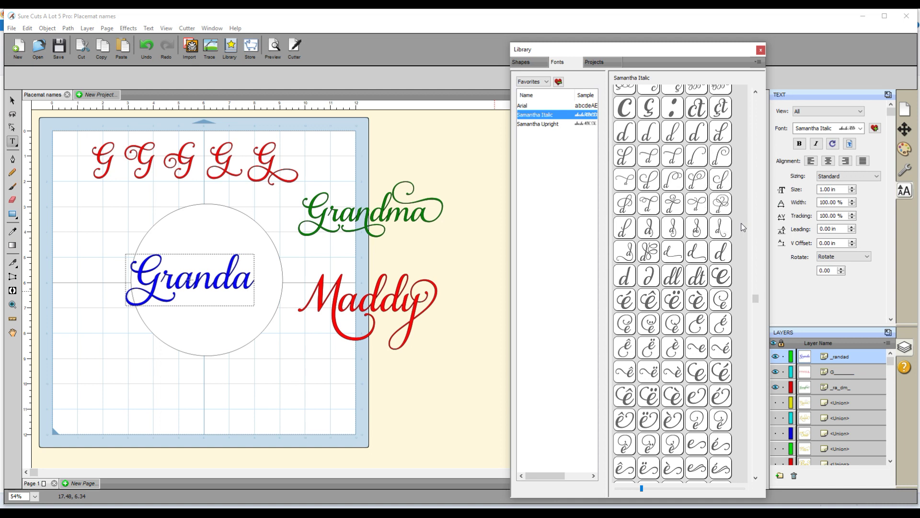
click(668, 157)
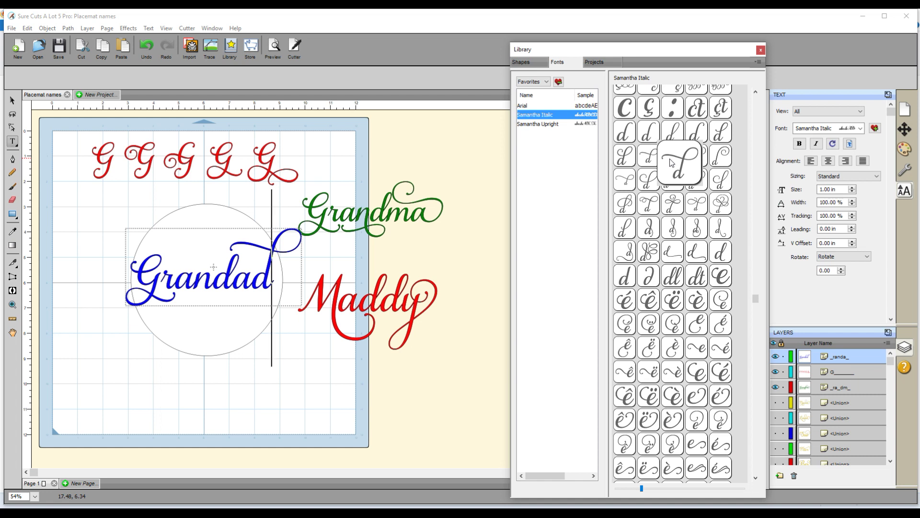
key(ctrl+z)
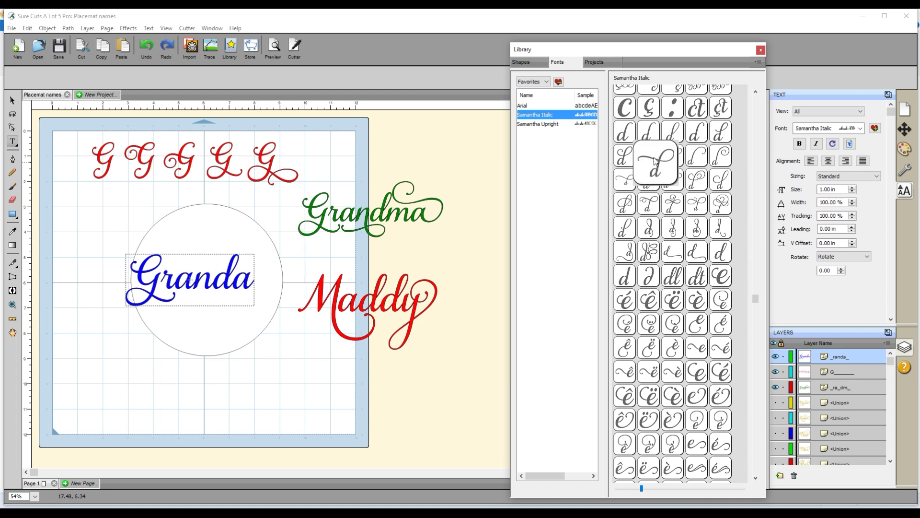
click(656, 162)
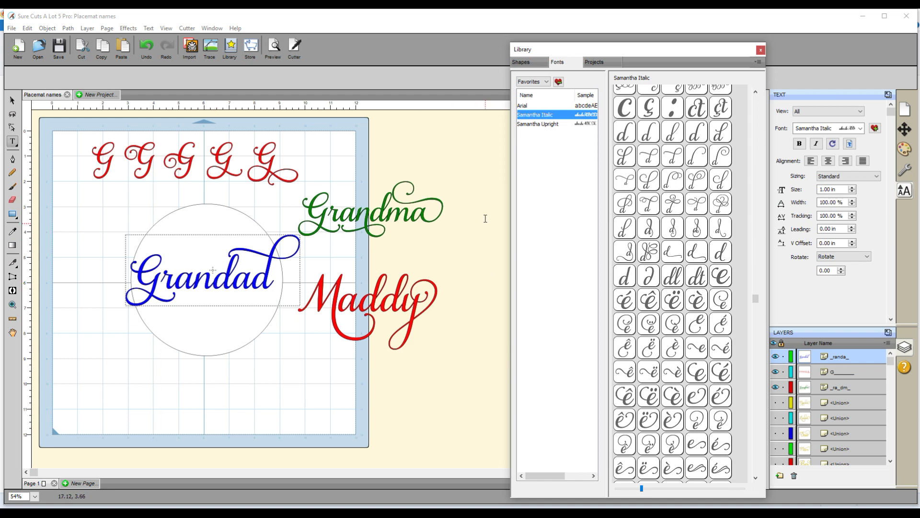
Step: Select the "Grandad" text as an object, try enlarging it proportionally to about 12.23 × 4.98 in, and bring it back down
click(207, 283)
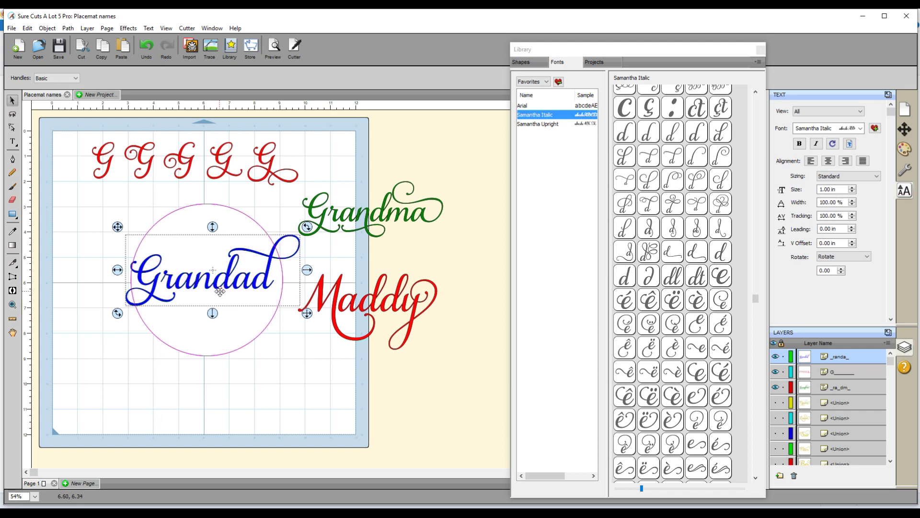
drag(310, 313, 441, 413)
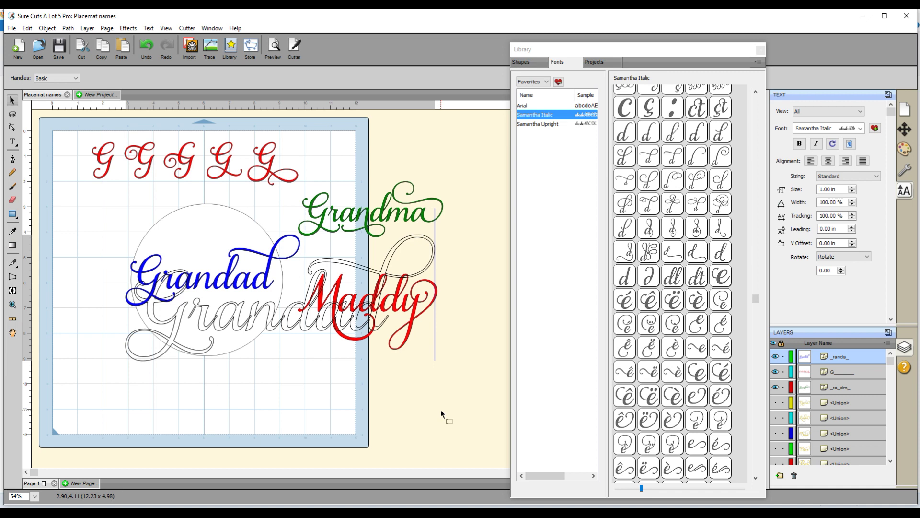
drag(441, 409, 433, 406)
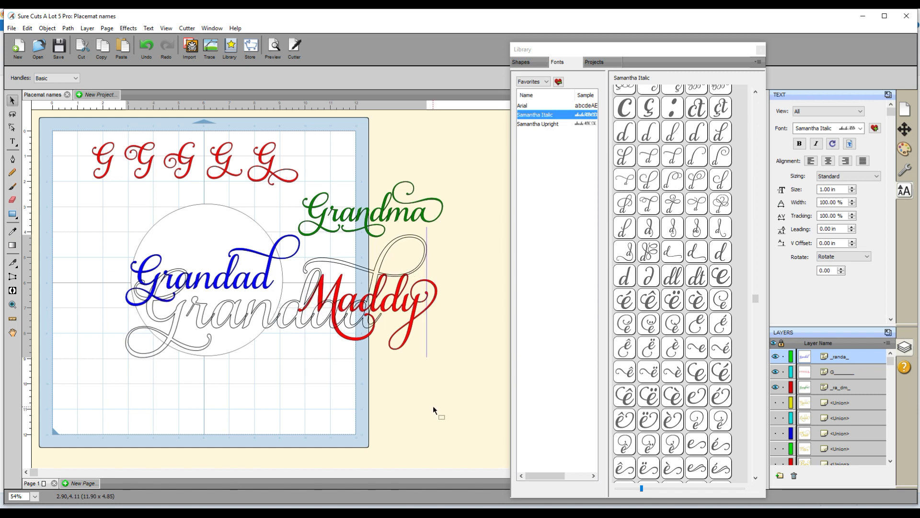
drag(432, 405, 307, 337)
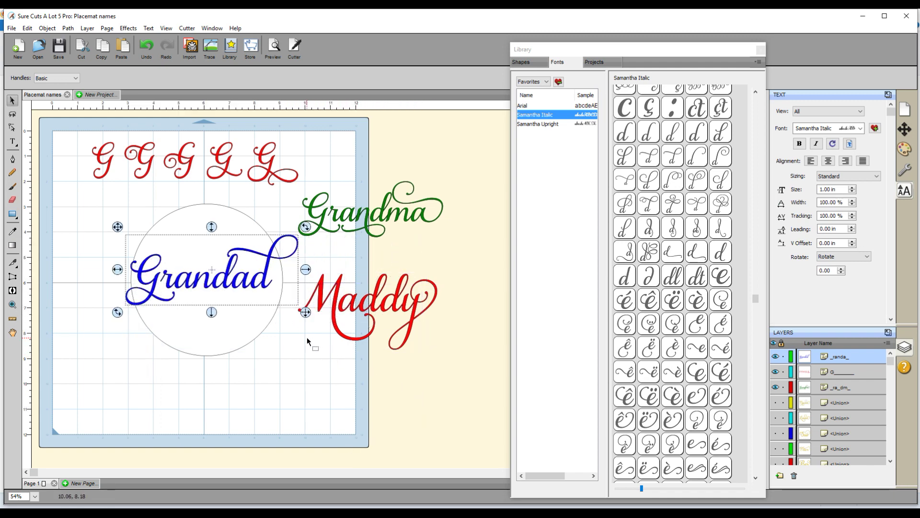
Step: Shrink "Grandad" proportionally to the circle's full width and shift the circle to line up with the text's edges
click(306, 310)
drag(293, 308, 285, 305)
drag(208, 278, 203, 279)
click(294, 402)
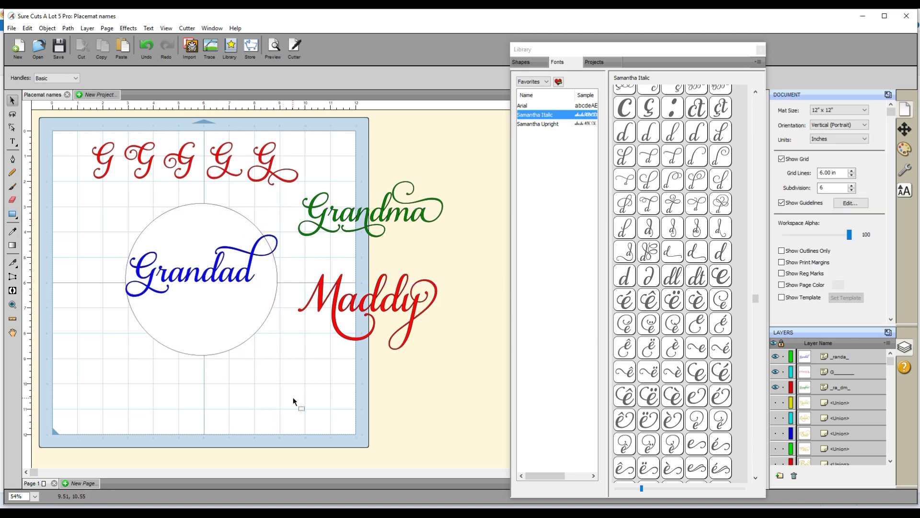
click(272, 237)
drag(275, 238, 277, 239)
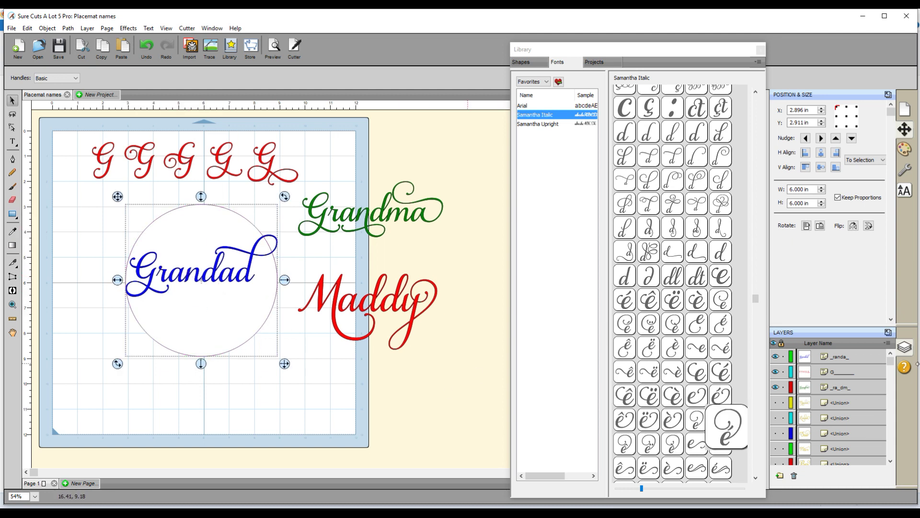
Step: Center "Grandad" inside the circle and resize it proportionally to about 5.56 × 2.27 in
click(858, 358)
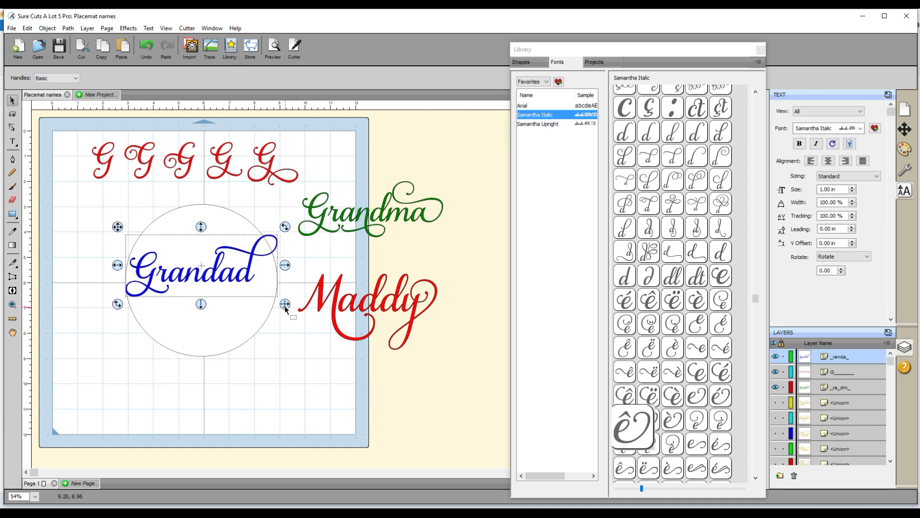
drag(284, 304, 270, 298)
drag(197, 281, 194, 284)
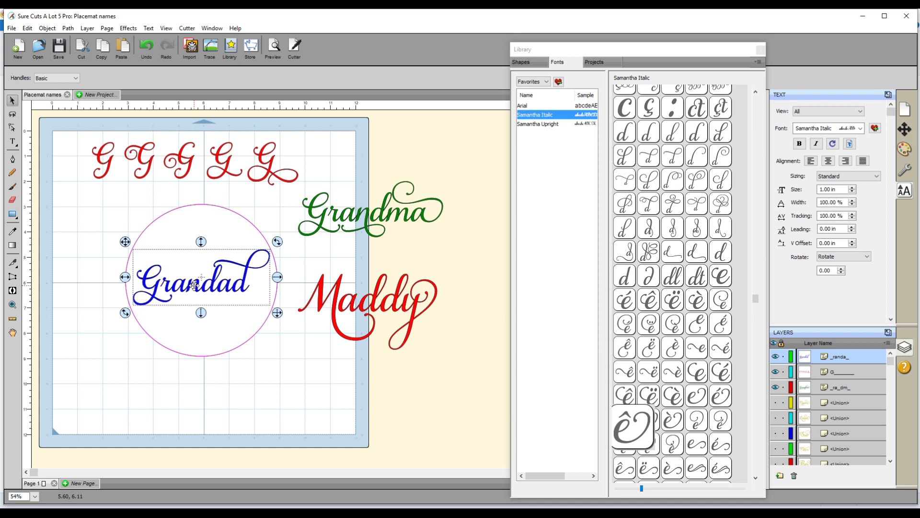
click(282, 316)
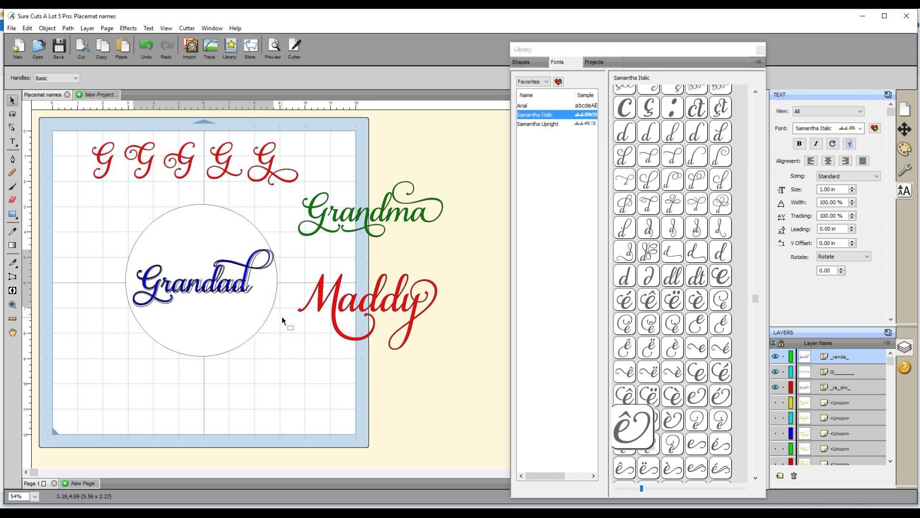
Step: Merge the overlapping letters of the selected "Grandad" text into one shape with Union
click(188, 281)
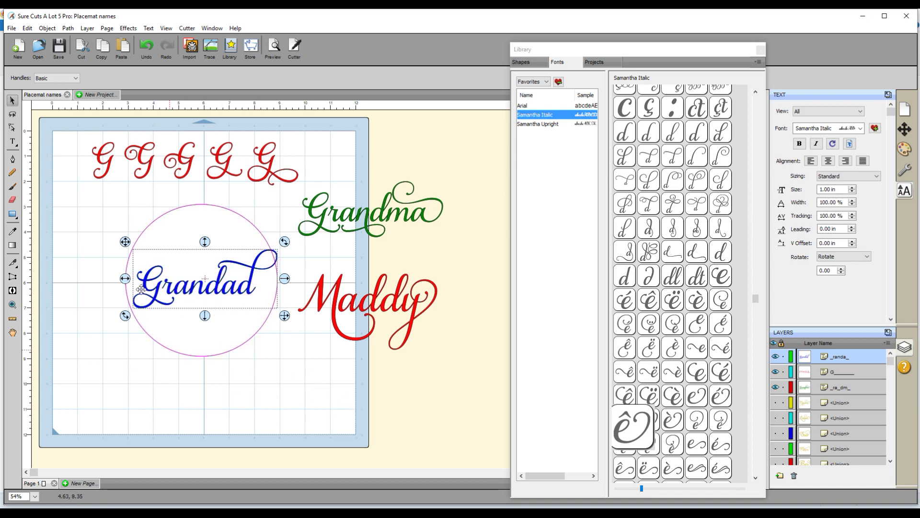
click(67, 29)
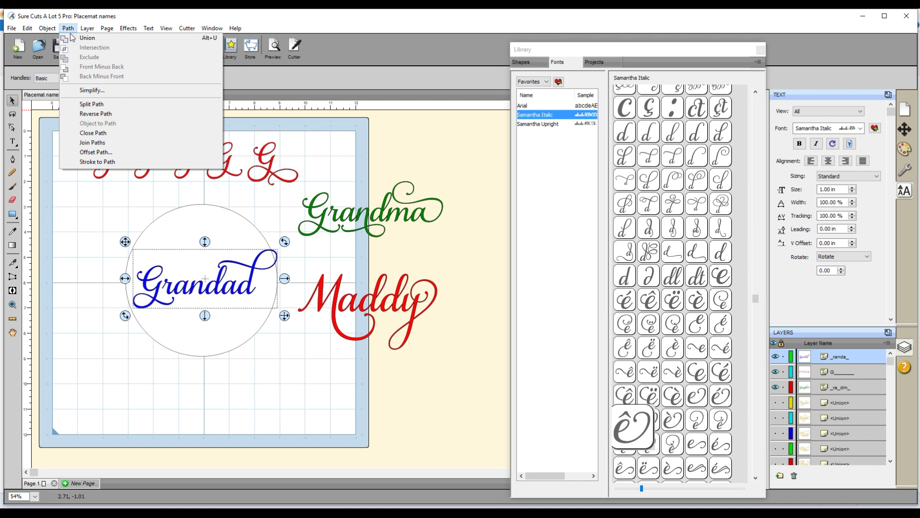
click(87, 39)
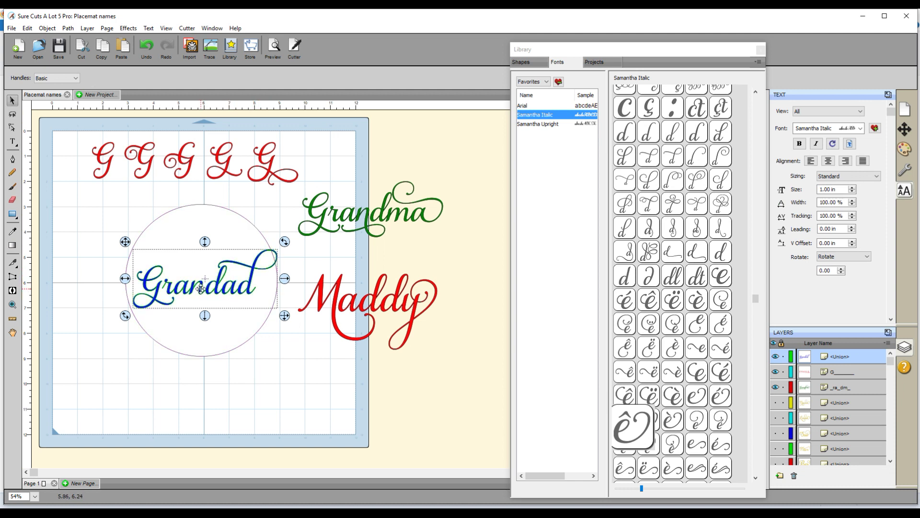
Step: Export the selected "Grandad" shape as an SVG file named Grandad in SCAL5 projects, using Selection only and Design Space compatible
click(11, 28)
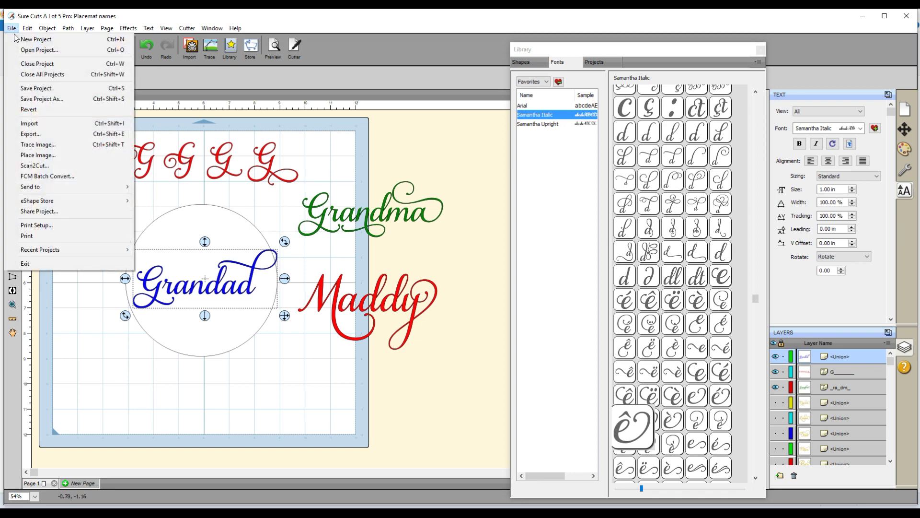
click(31, 135)
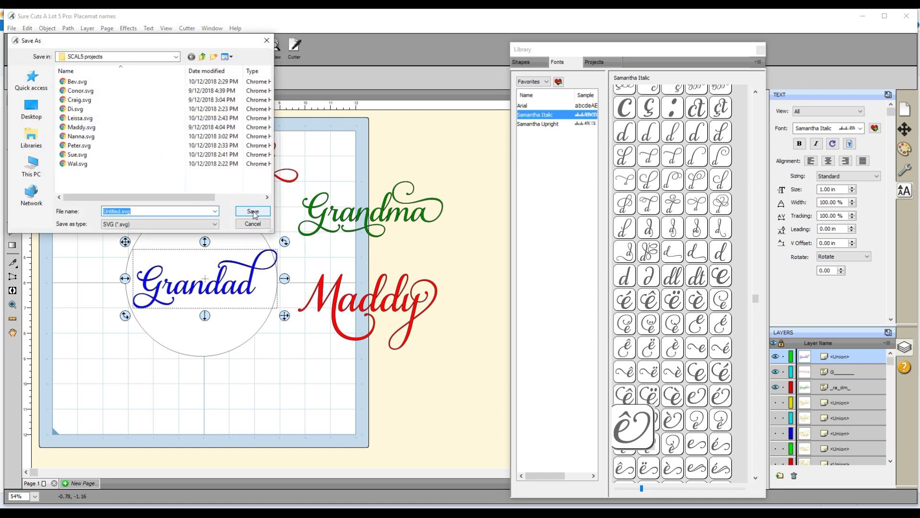
text(Grandad)
key(Tab)
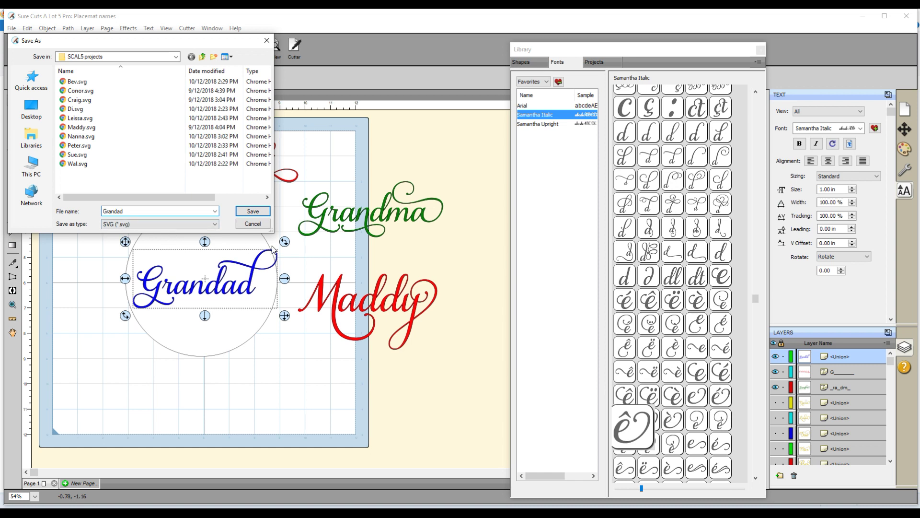
click(216, 226)
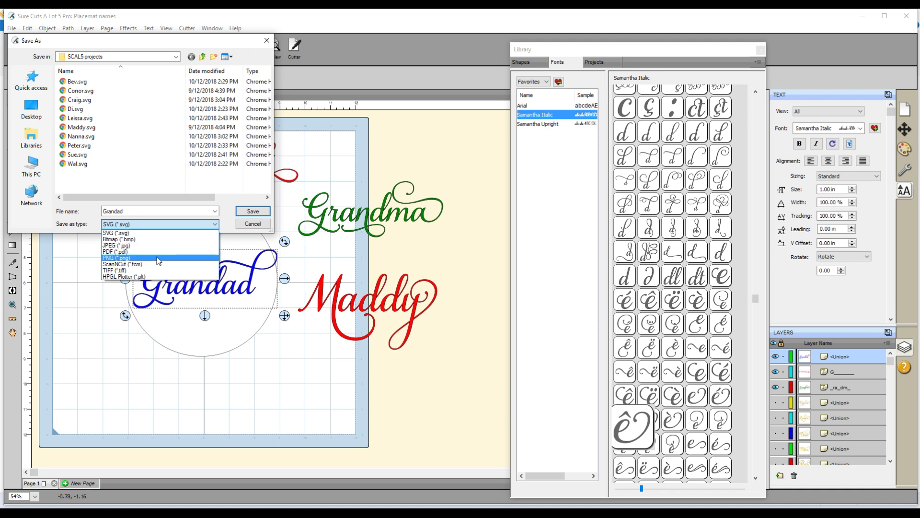
click(153, 234)
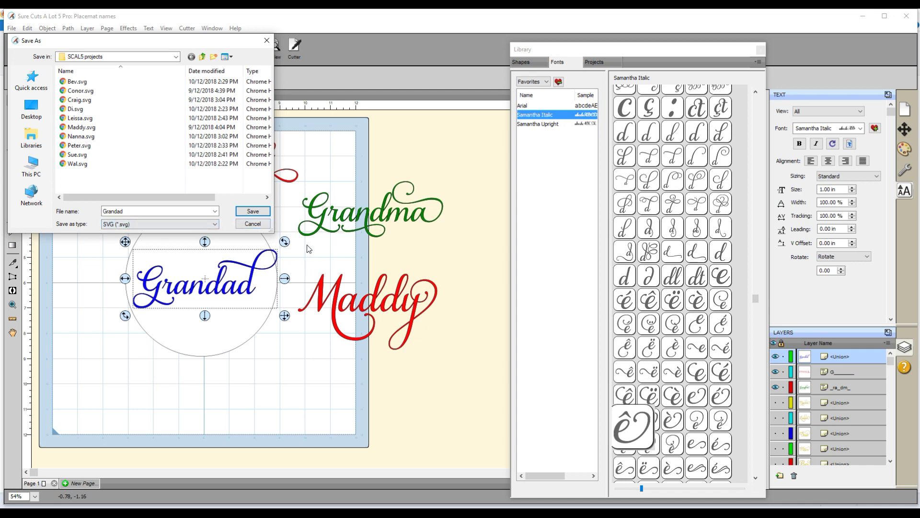
click(253, 211)
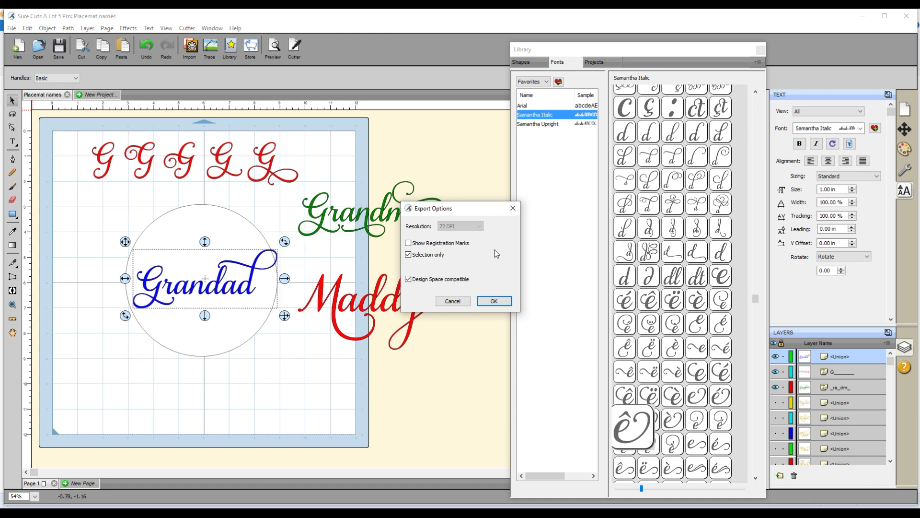
click(493, 300)
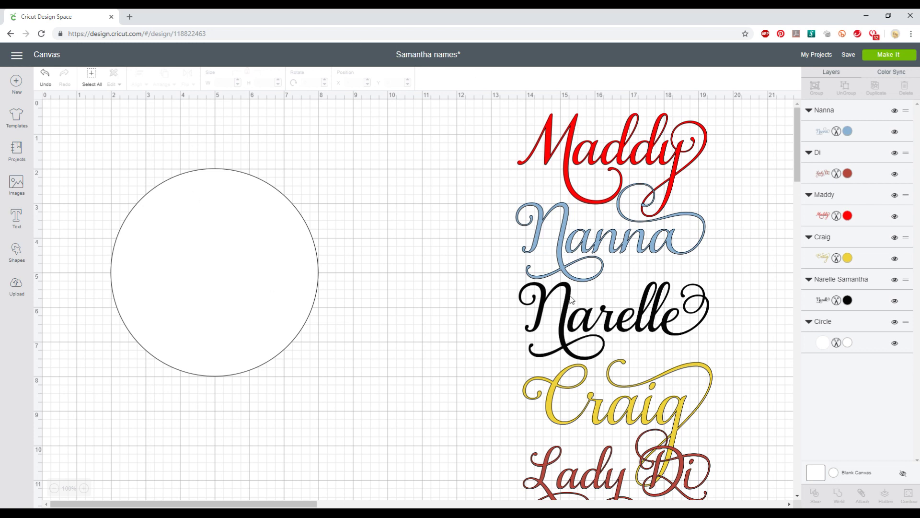
Step: In Cricut Design Space, upload Grandad.svg from the SCAL5 projects folder and save it under the image name Grandad
click(13, 286)
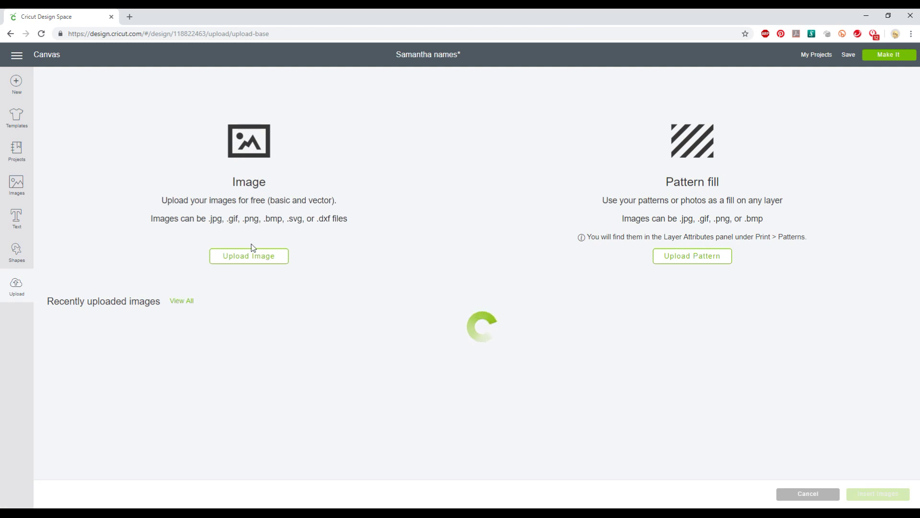
click(250, 258)
click(489, 275)
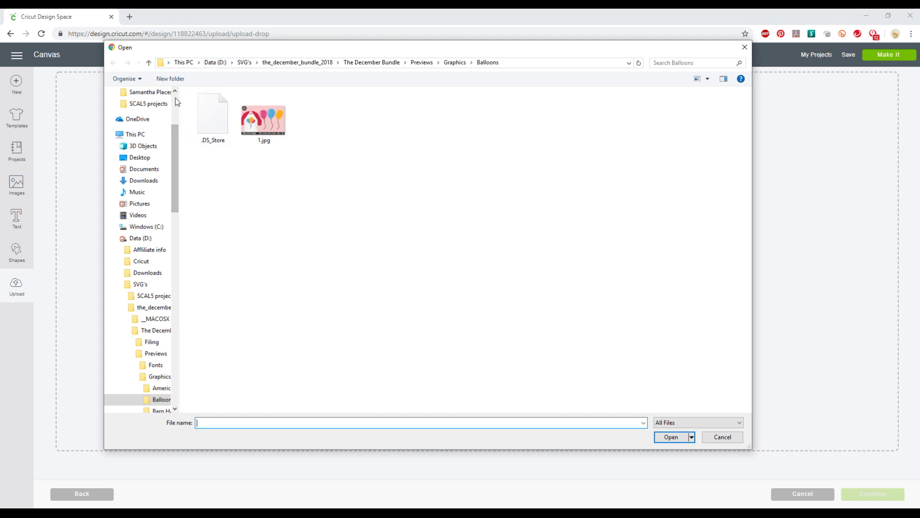
click(152, 104)
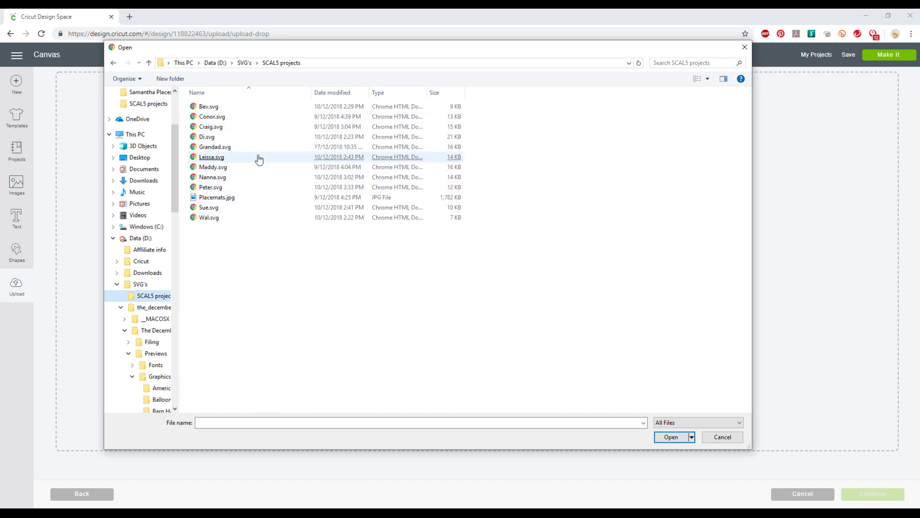
double_click(225, 146)
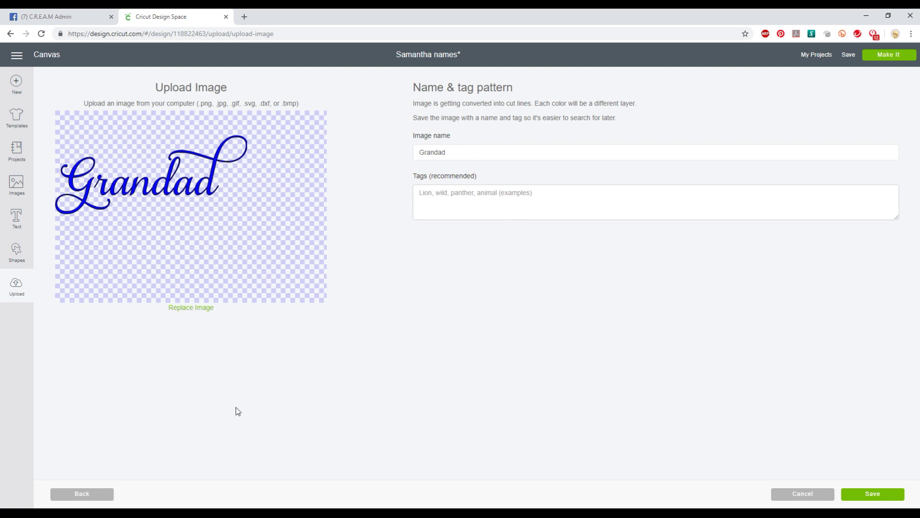
click(866, 497)
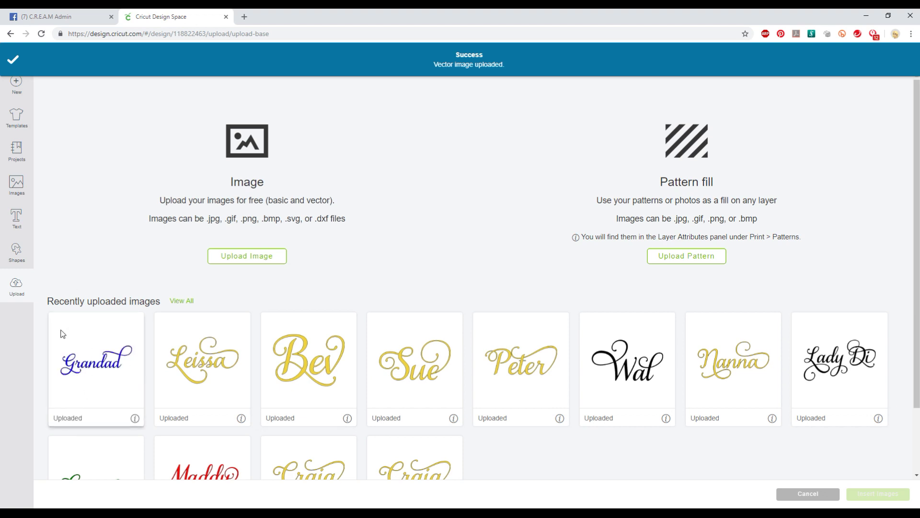
Step: Insert the uploaded "Grandad" image onto the canvas and move it to the middle of the circle
click(93, 371)
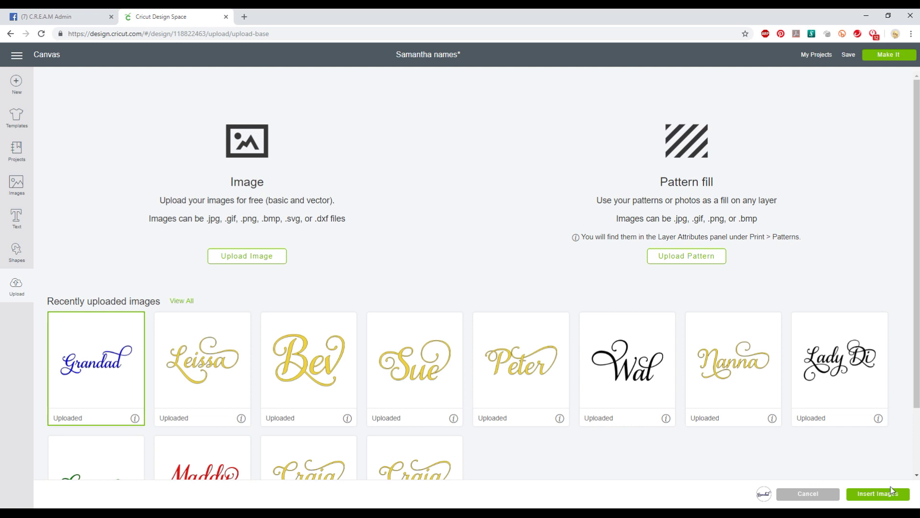
click(873, 496)
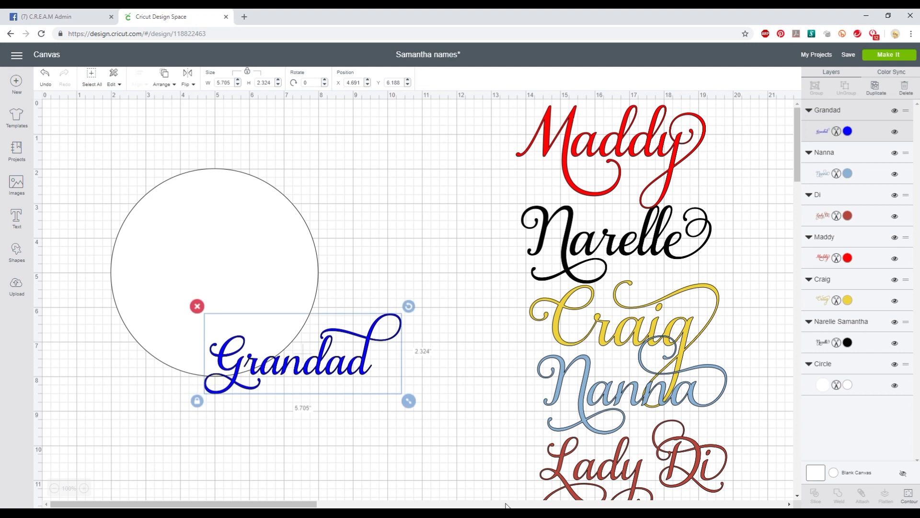
drag(300, 358, 230, 288)
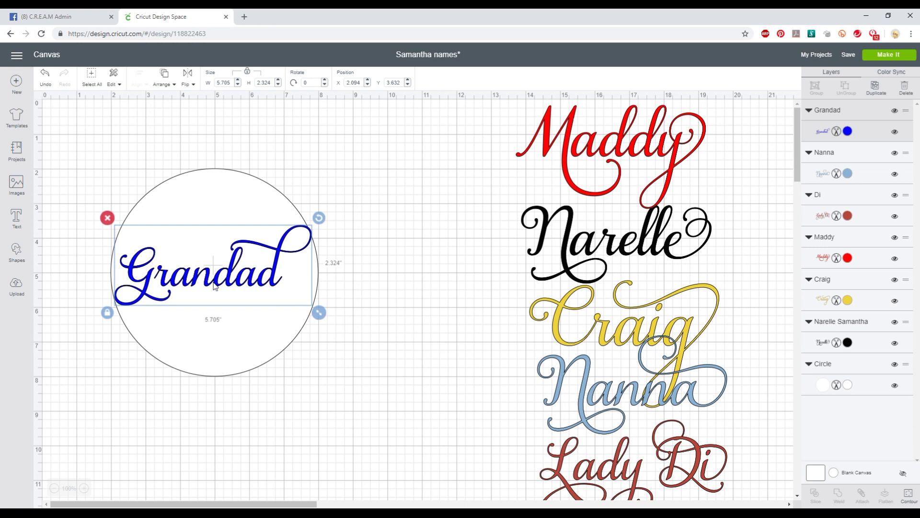
mouse_move(214, 284)
mouse_down()
mouse_move(243, 313)
mouse_move(253, 280)
mouse_move(214, 295)
mouse_move(215, 287)
mouse_up()
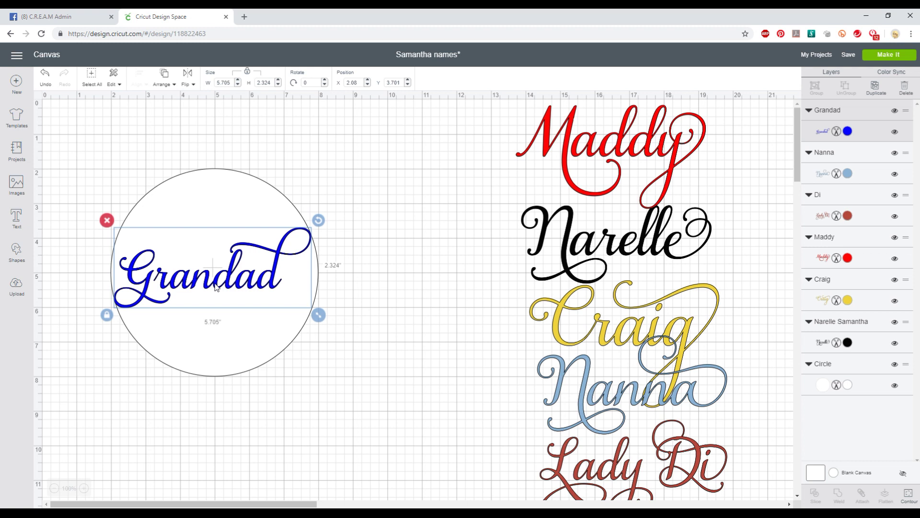